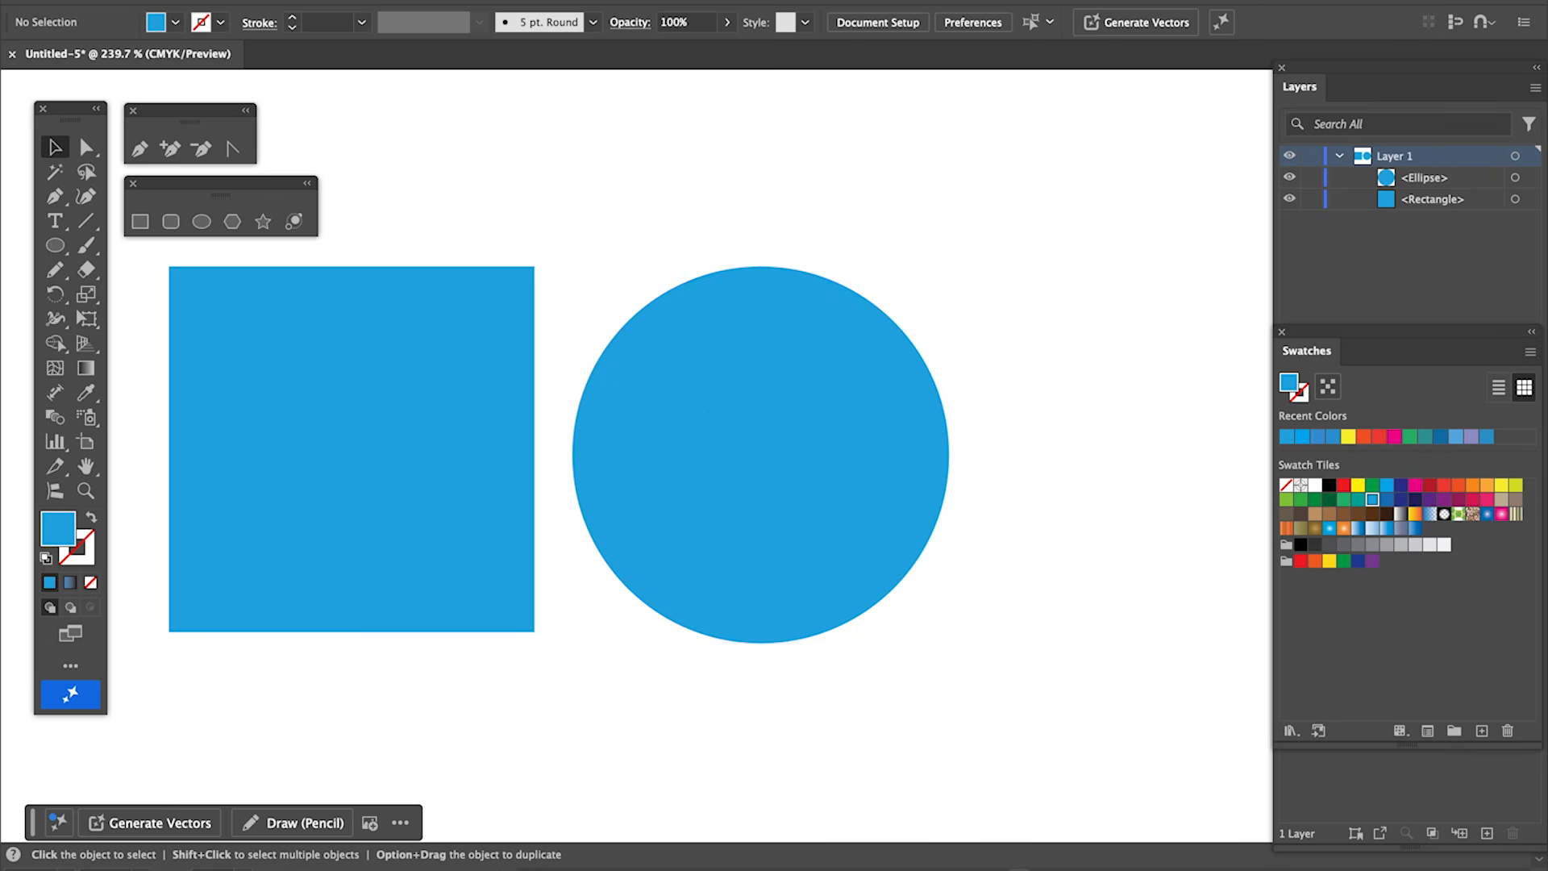
Open the Gradient panel.
left_click(520, 0)
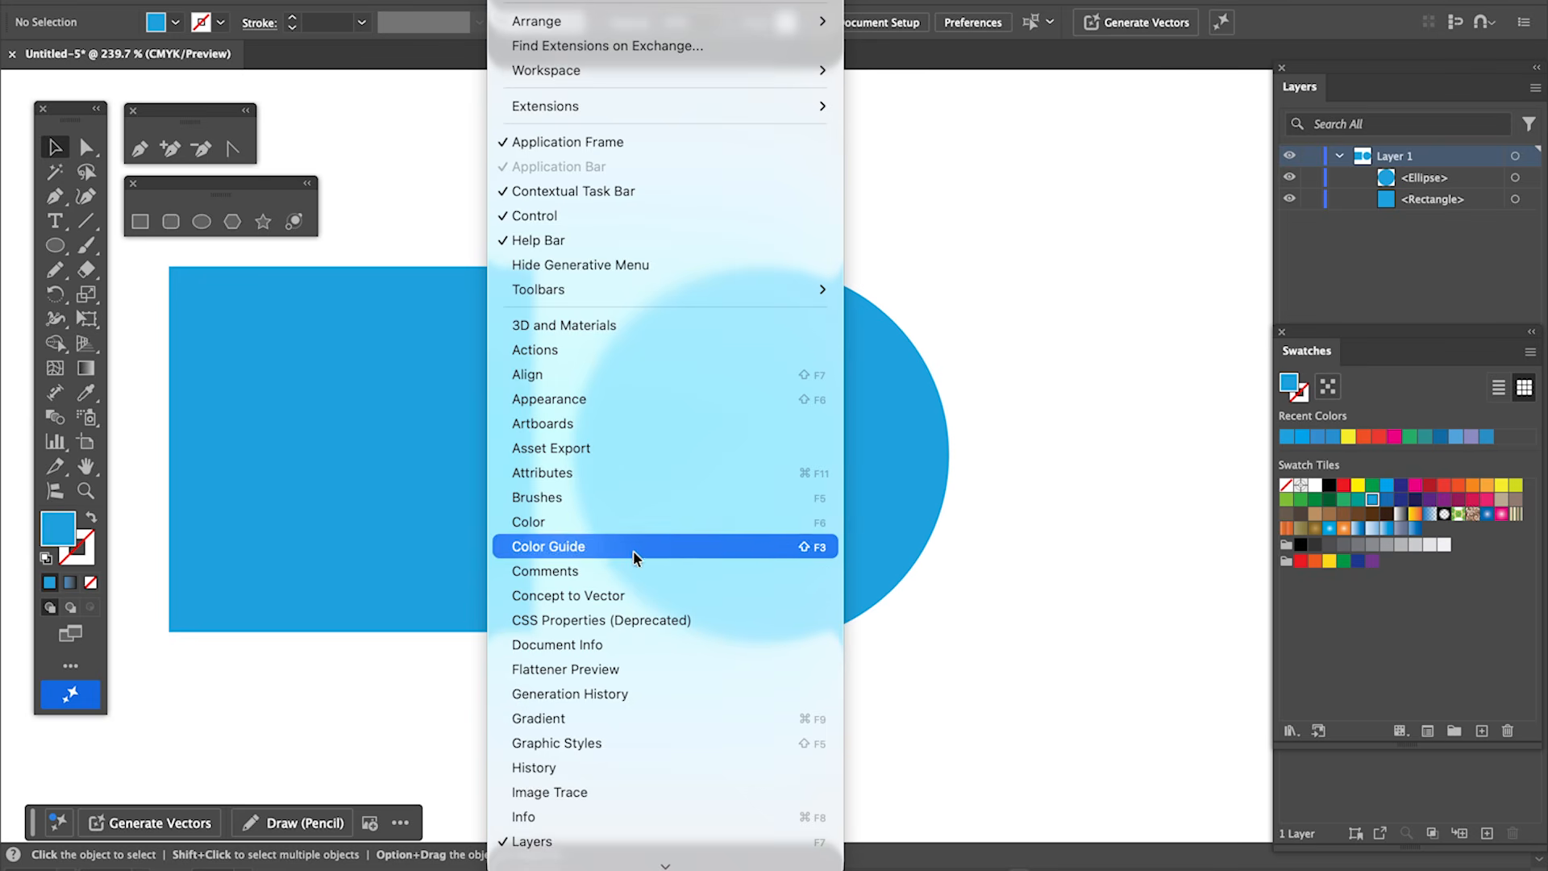
left_click(667, 716)
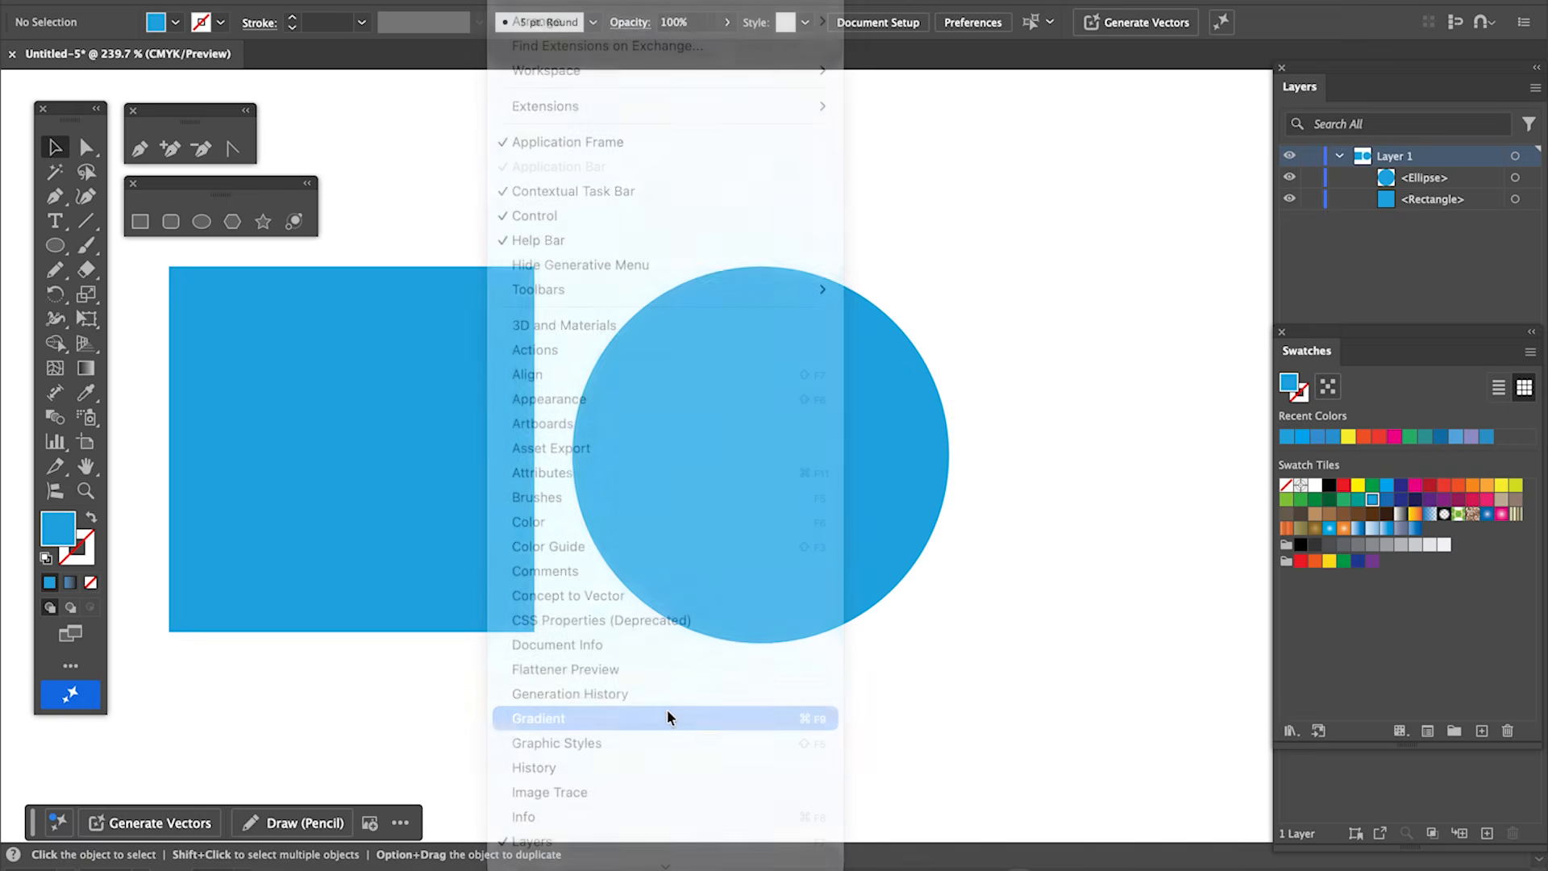
Undock the Swatches panel and float it next to the Gradient panel.
left_click(520, 1)
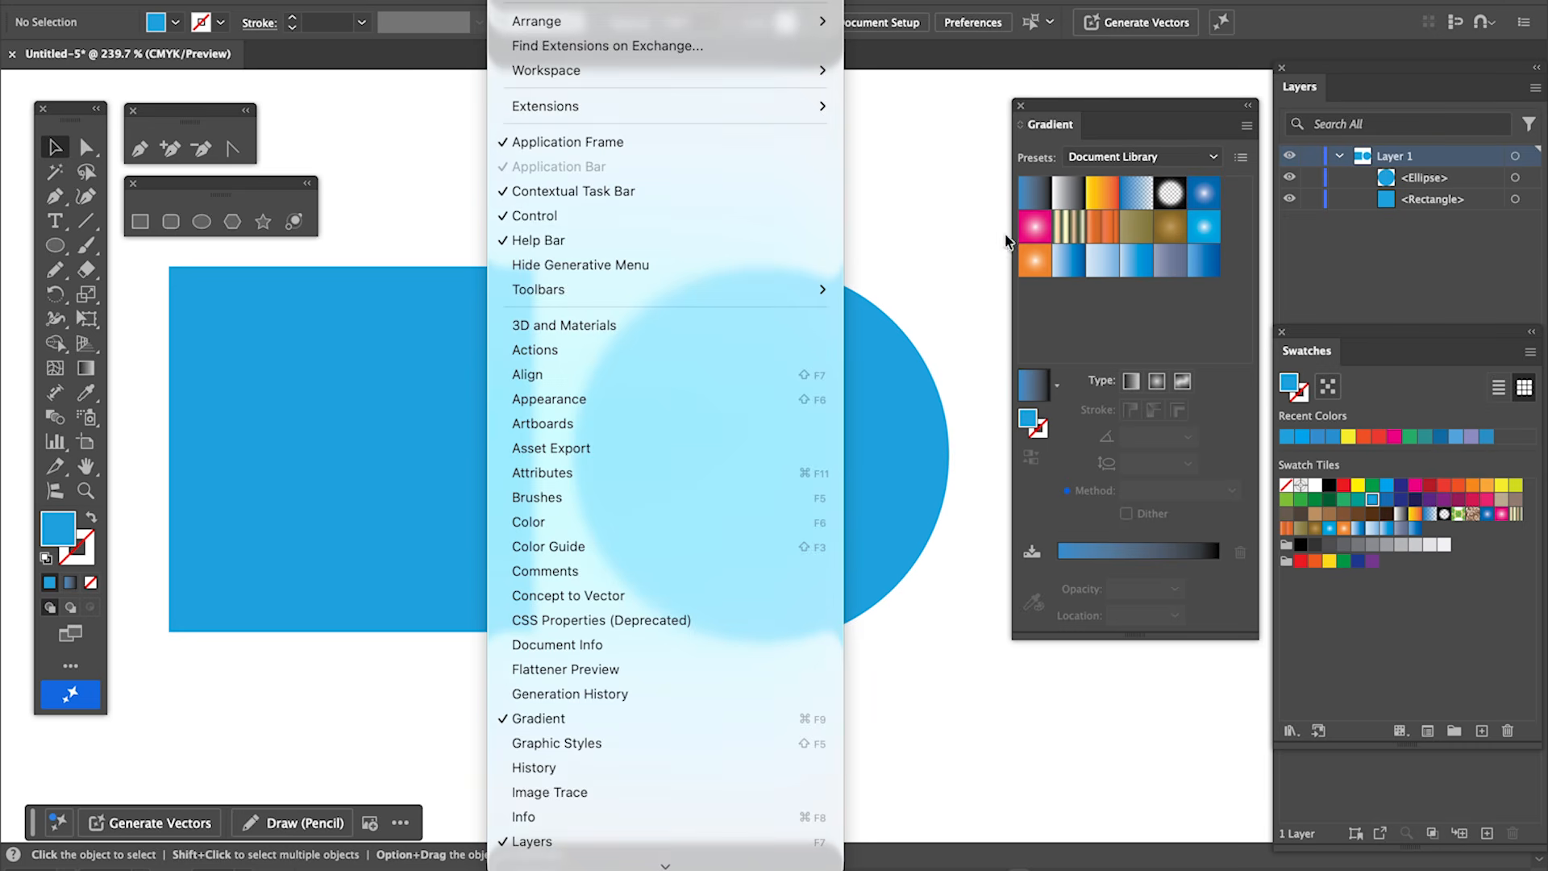
left_click(1000, 230)
left_click_drag(1319, 358, 1106, 428)
left_click(1102, 412)
left_click(521, 1)
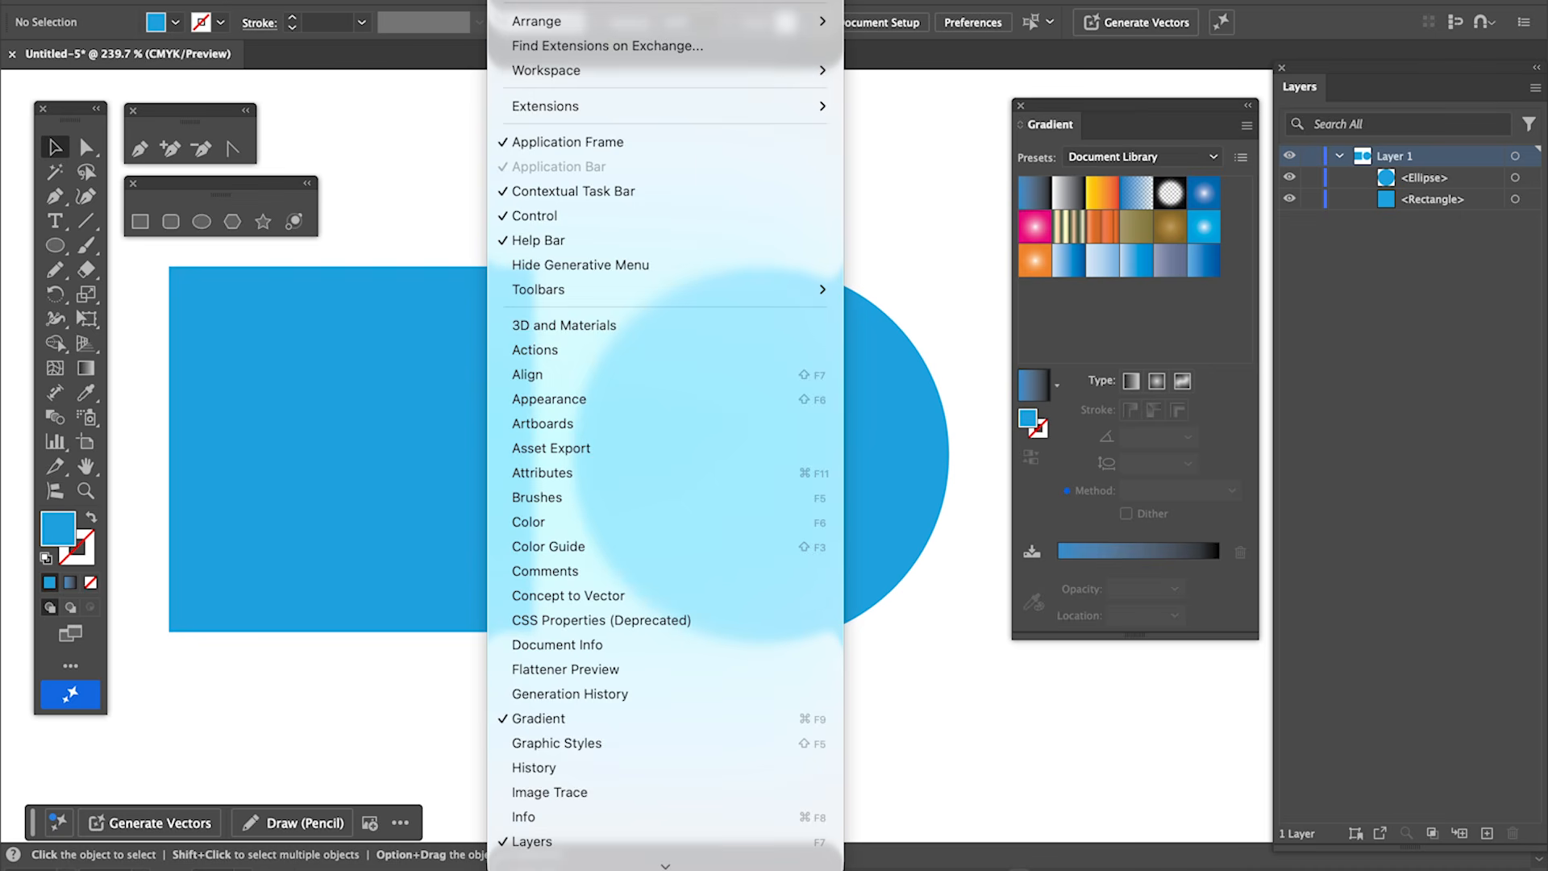
mouse_move(692, 866)
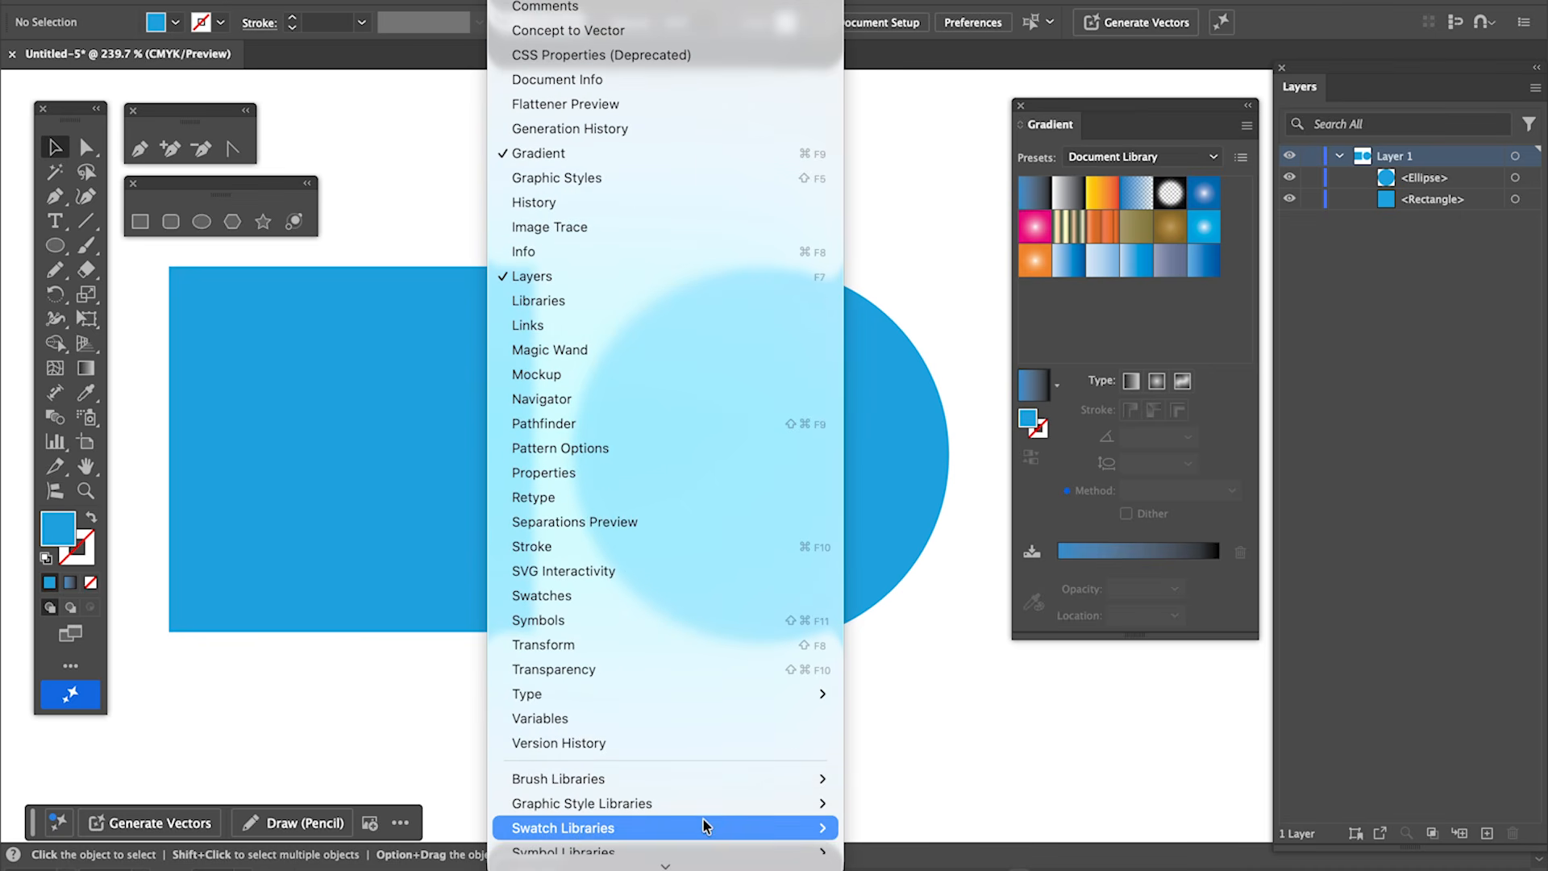
left_click(663, 600)
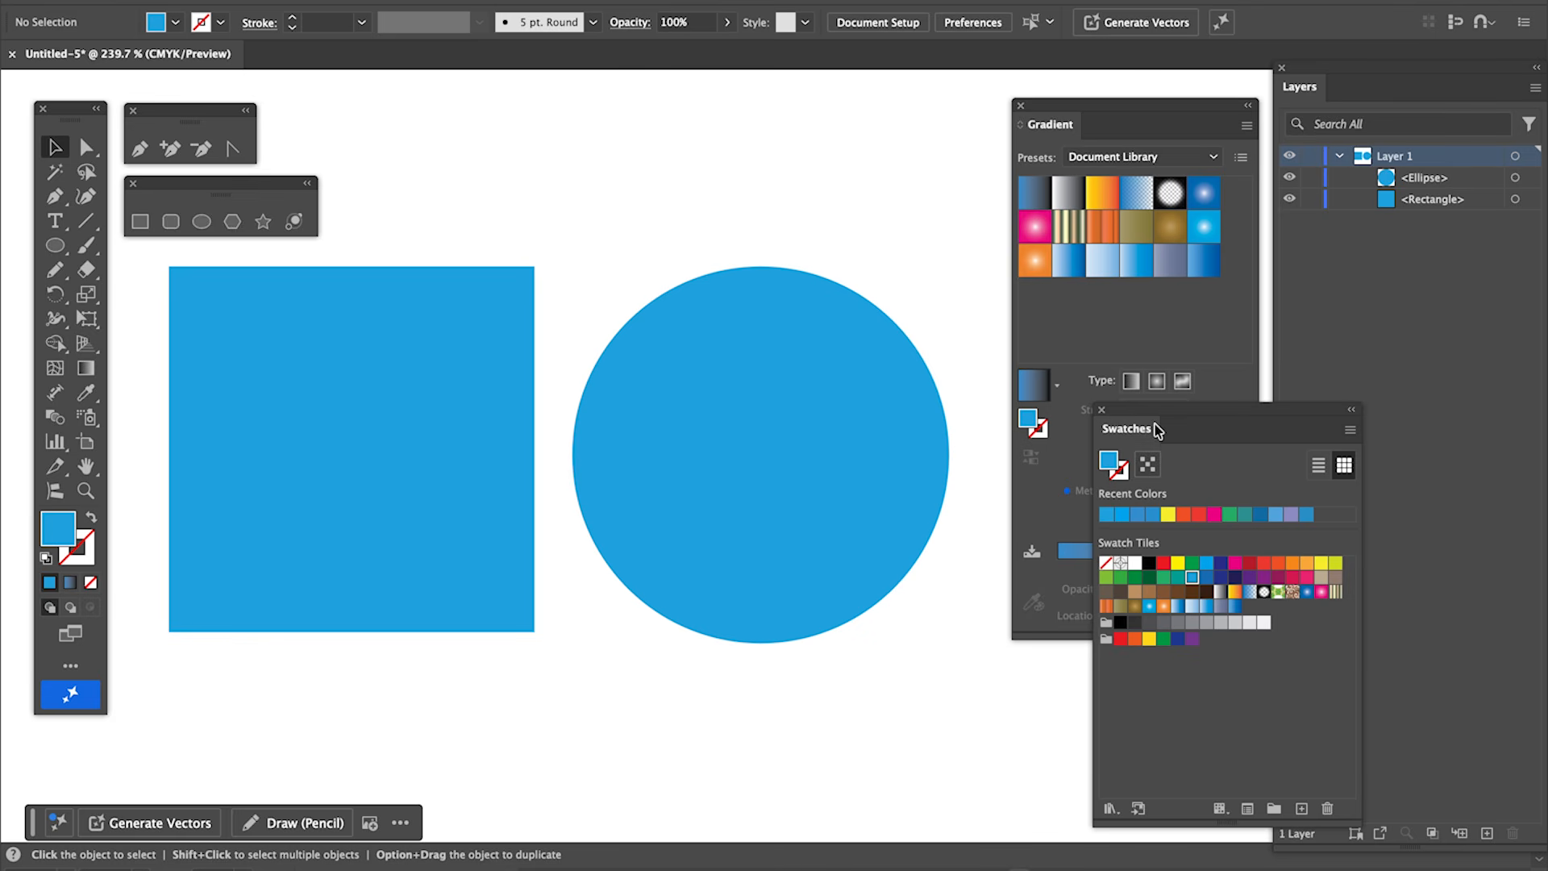
Select both the square and the circle and fill them with an orange swatch.
left_click_drag(450, 180, 864, 529)
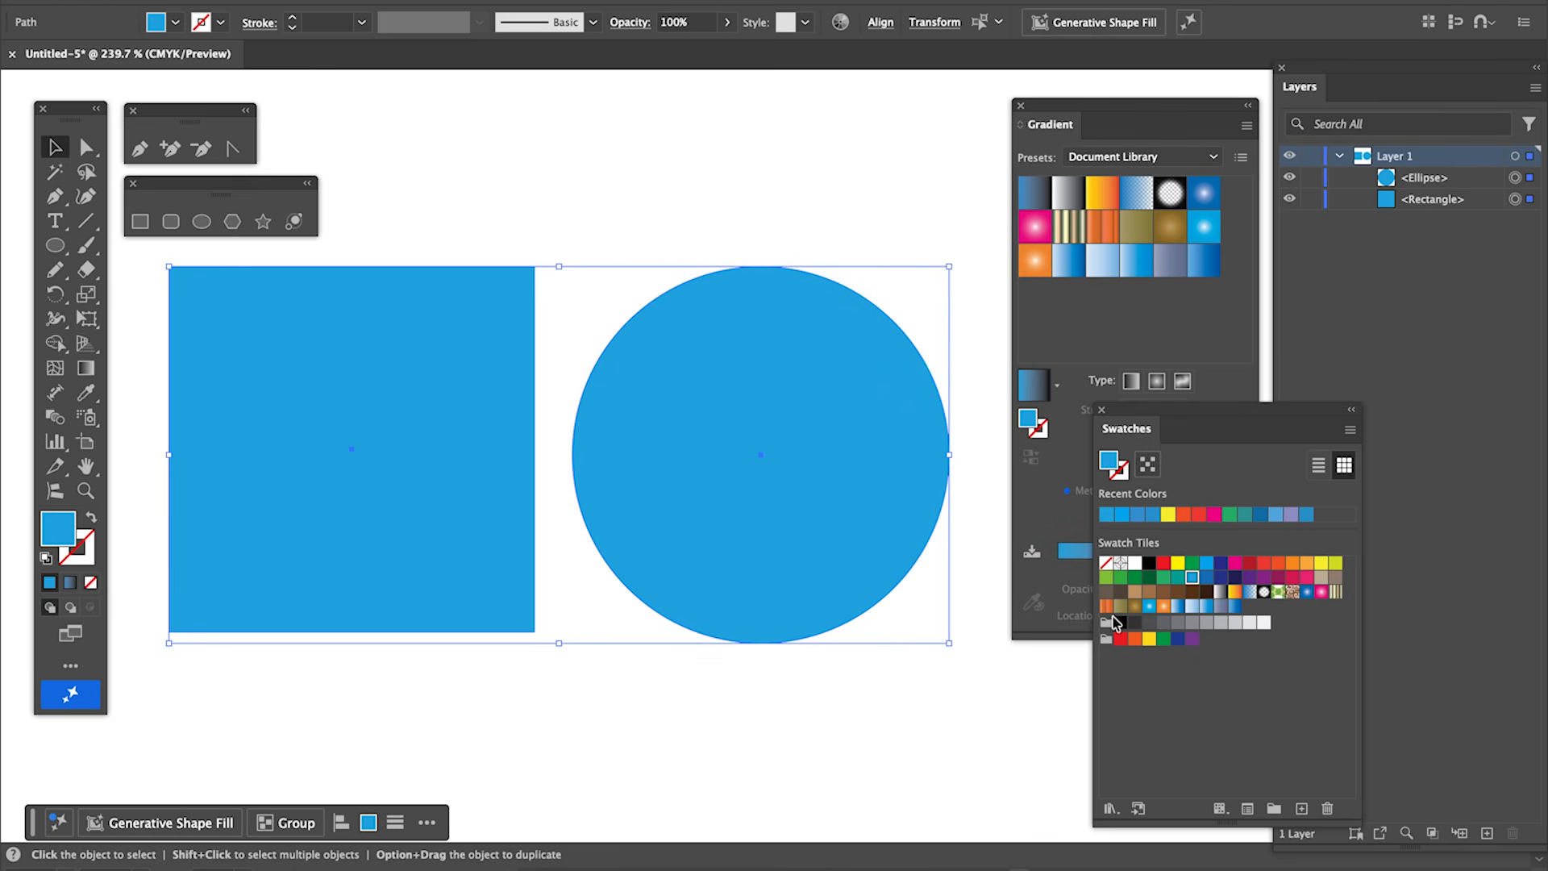
left_click(1179, 577)
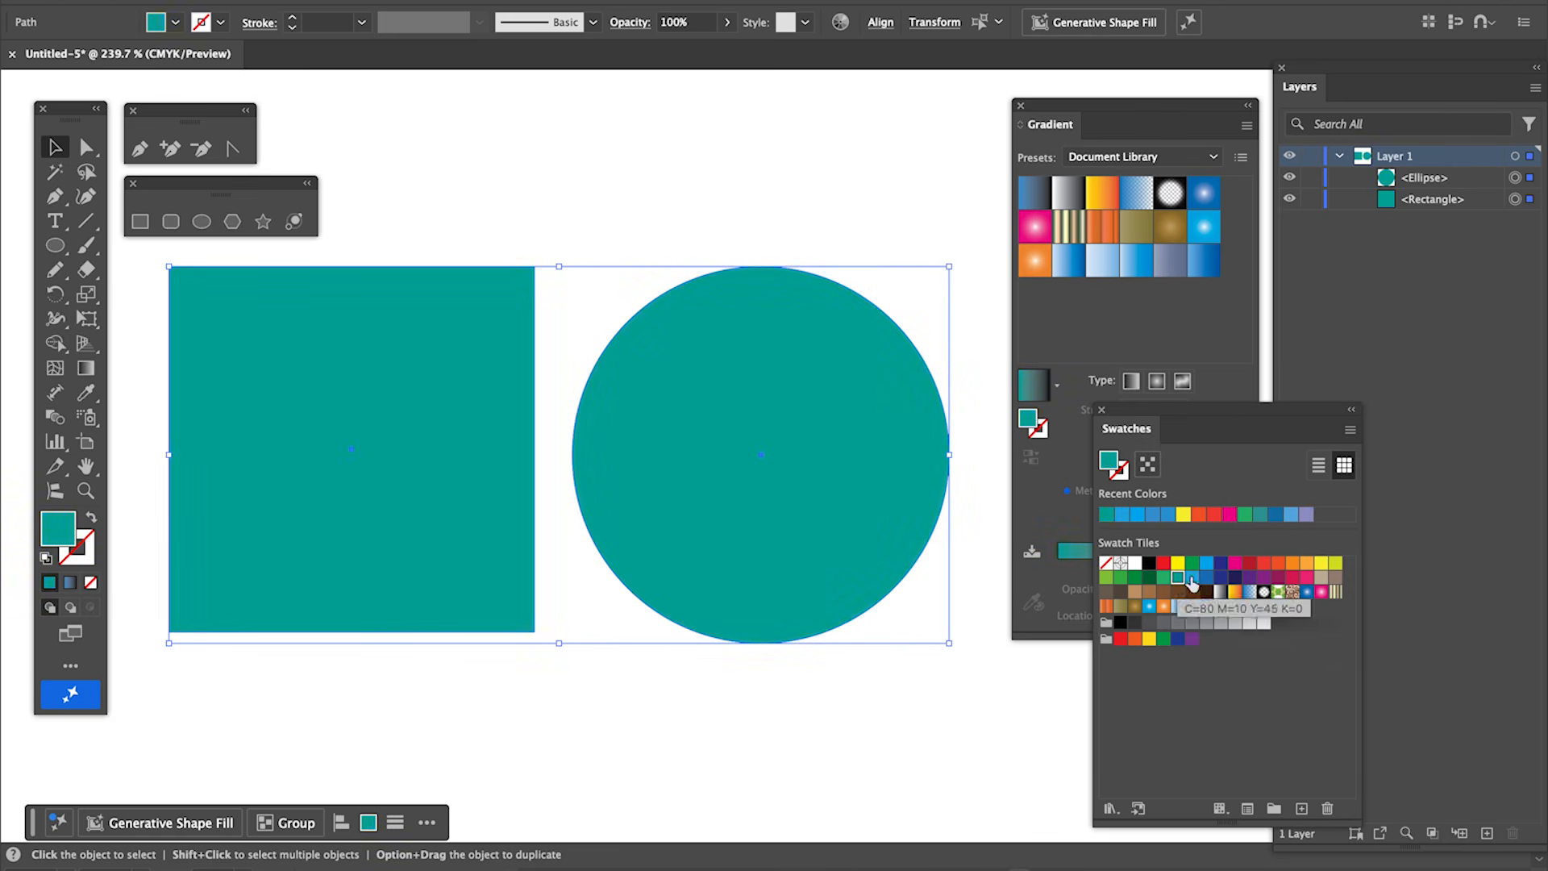
left_click(1288, 566)
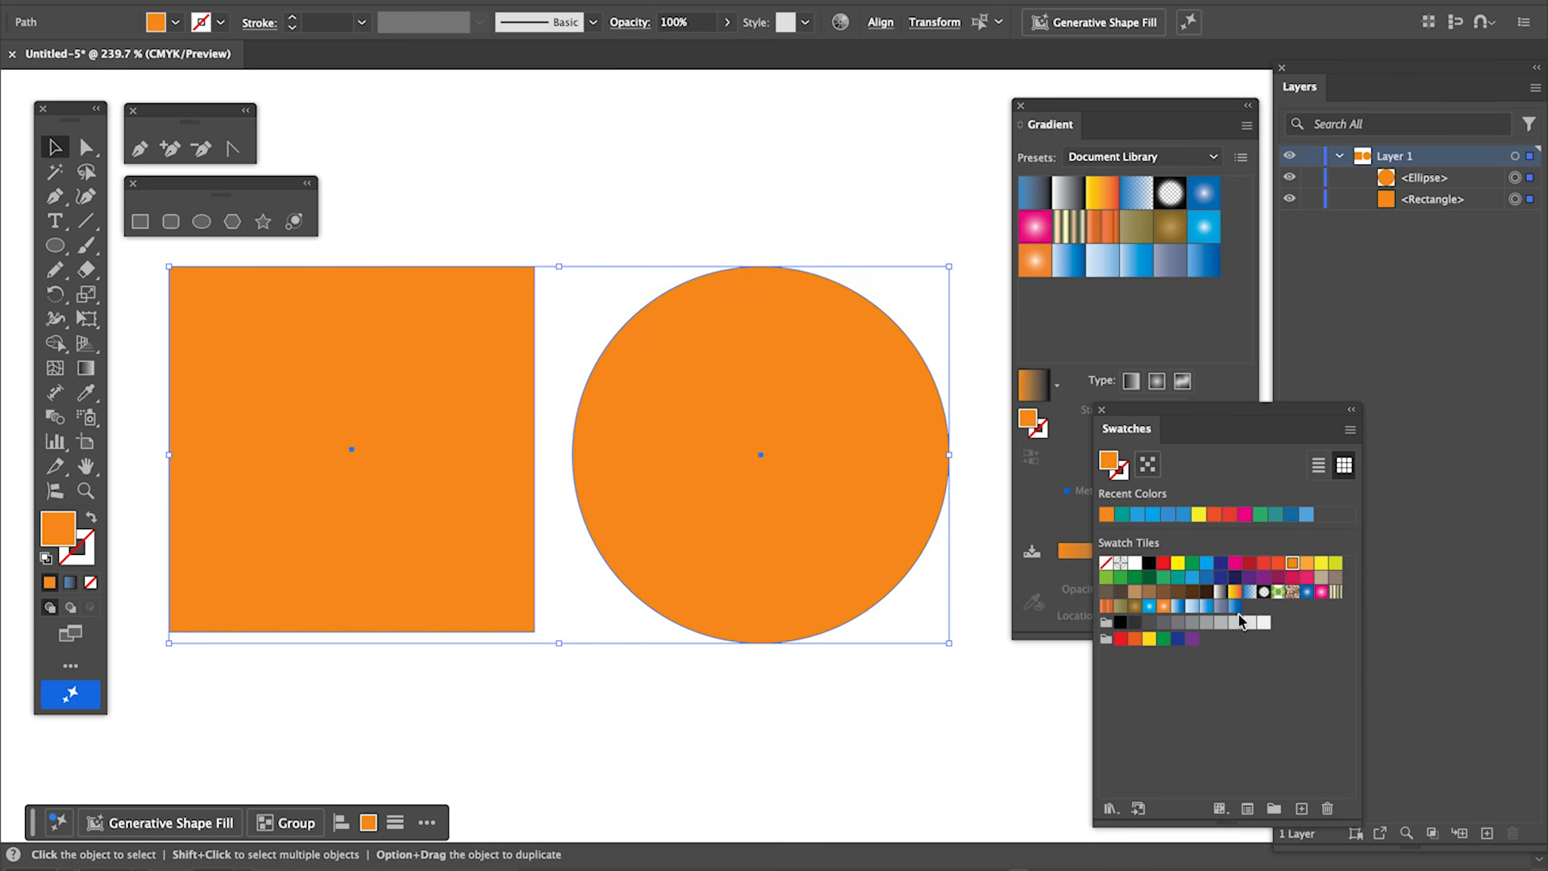
left_click(1308, 563)
left_click(1294, 565)
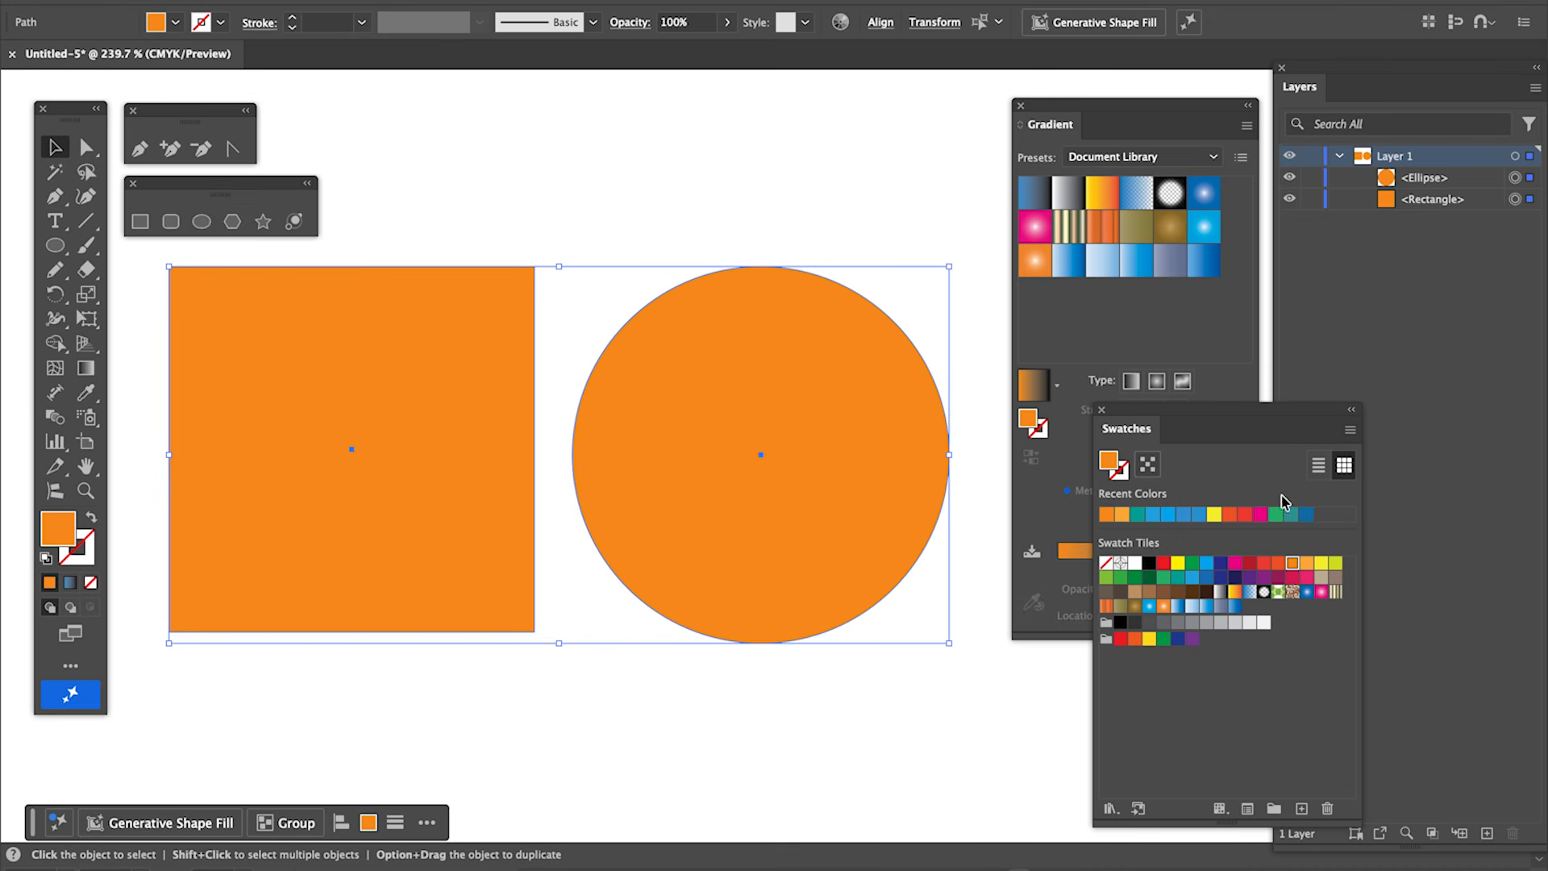
Dock the Swatches panel back under the Layers panel.
left_click_drag(1219, 416, 1400, 422)
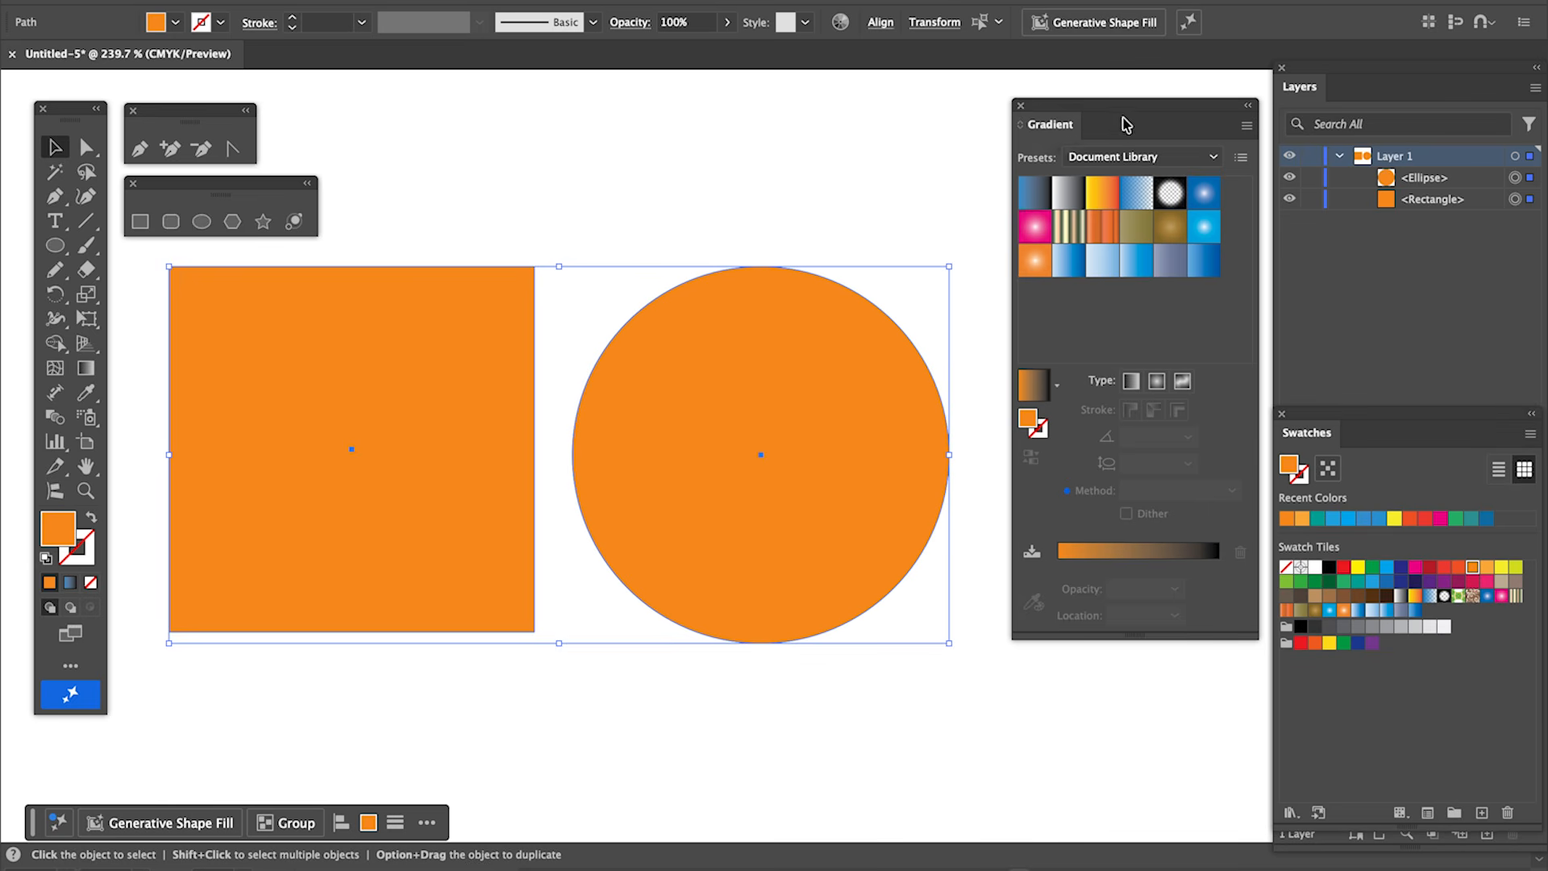
Browse the Gradient panel's preset libraries and return to the Document Library presets.
left_click(1204, 161)
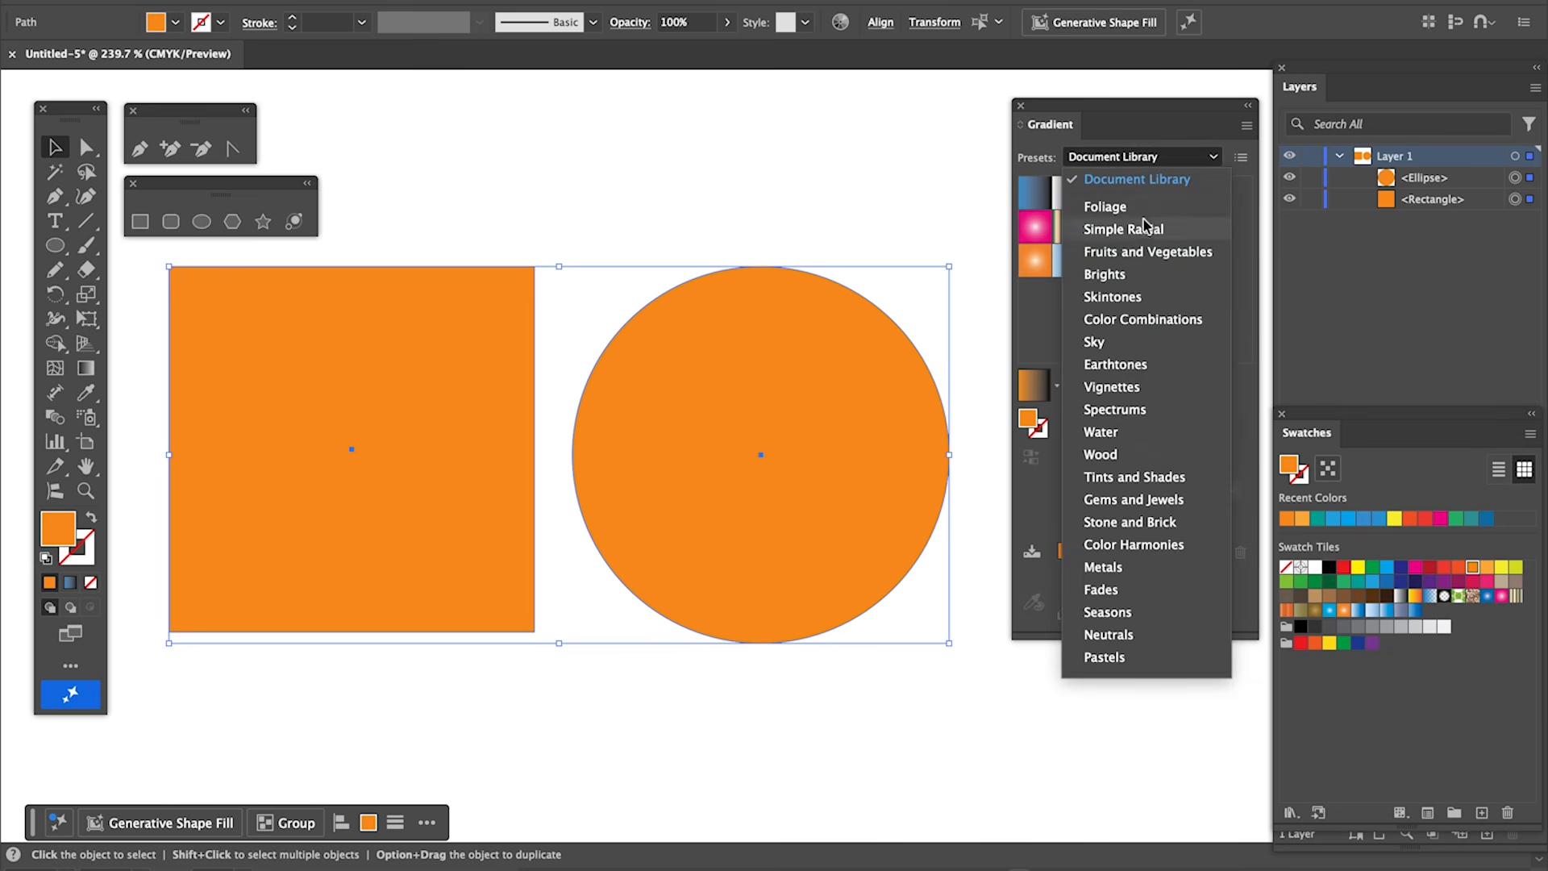
left_click(1137, 212)
left_click(1211, 158)
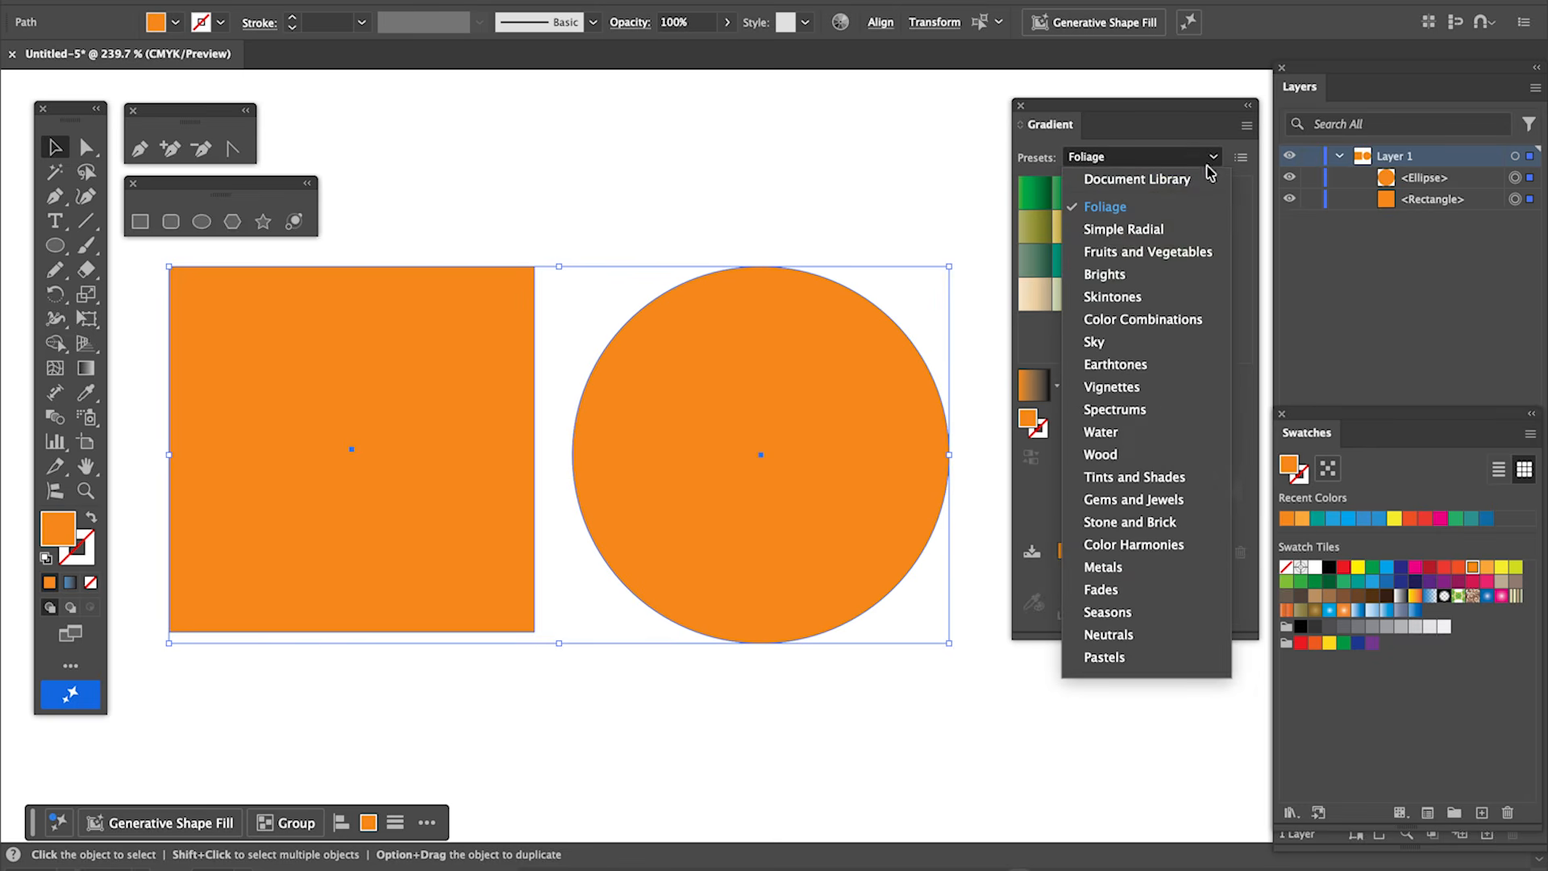
left_click(1168, 275)
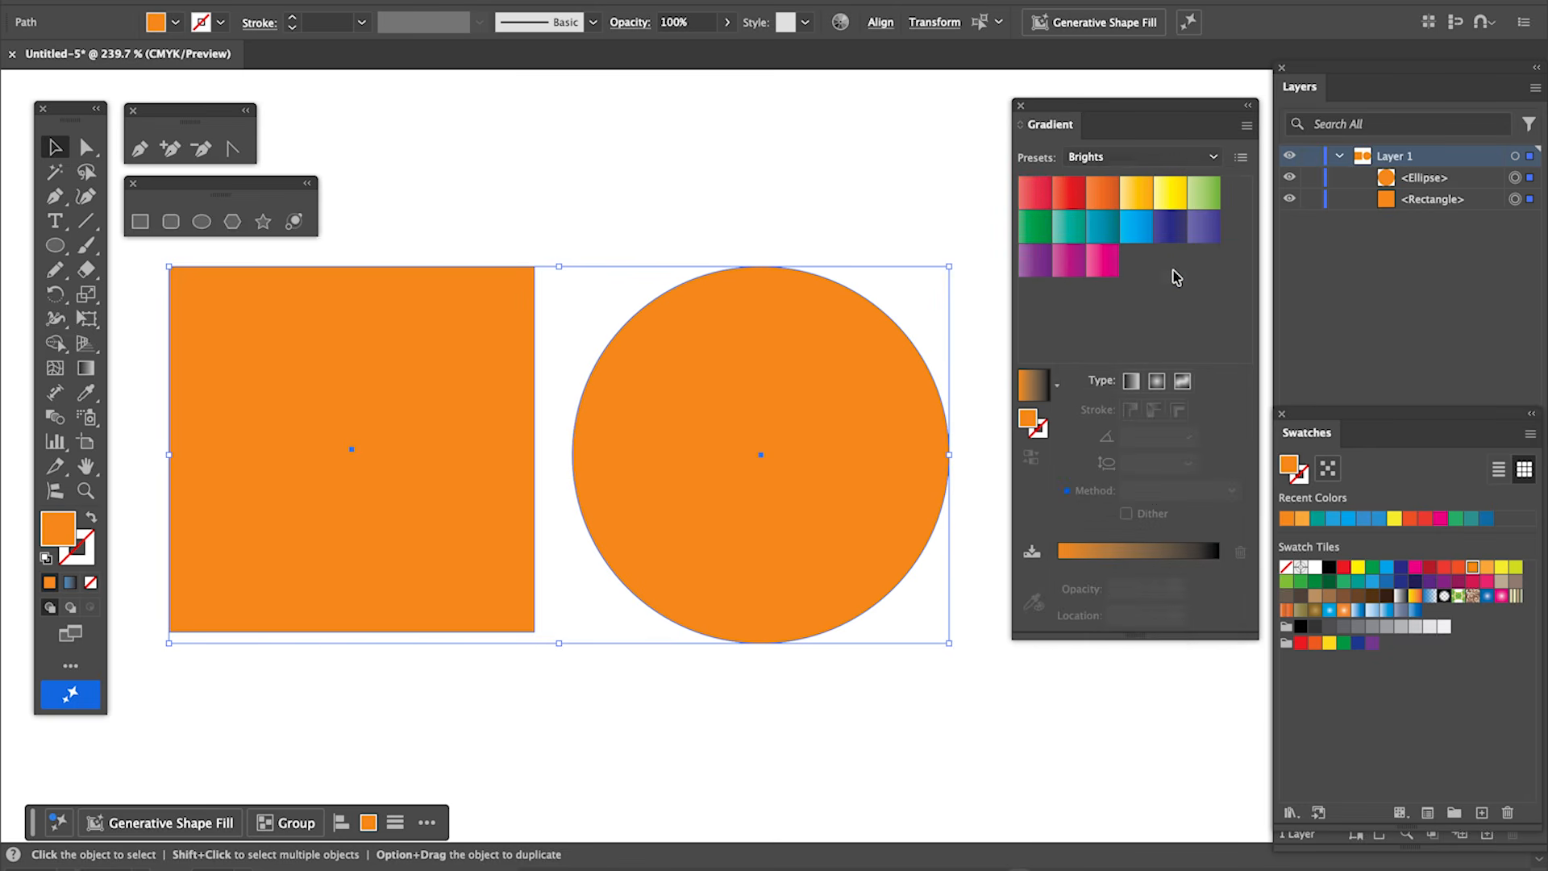
left_click(1214, 158)
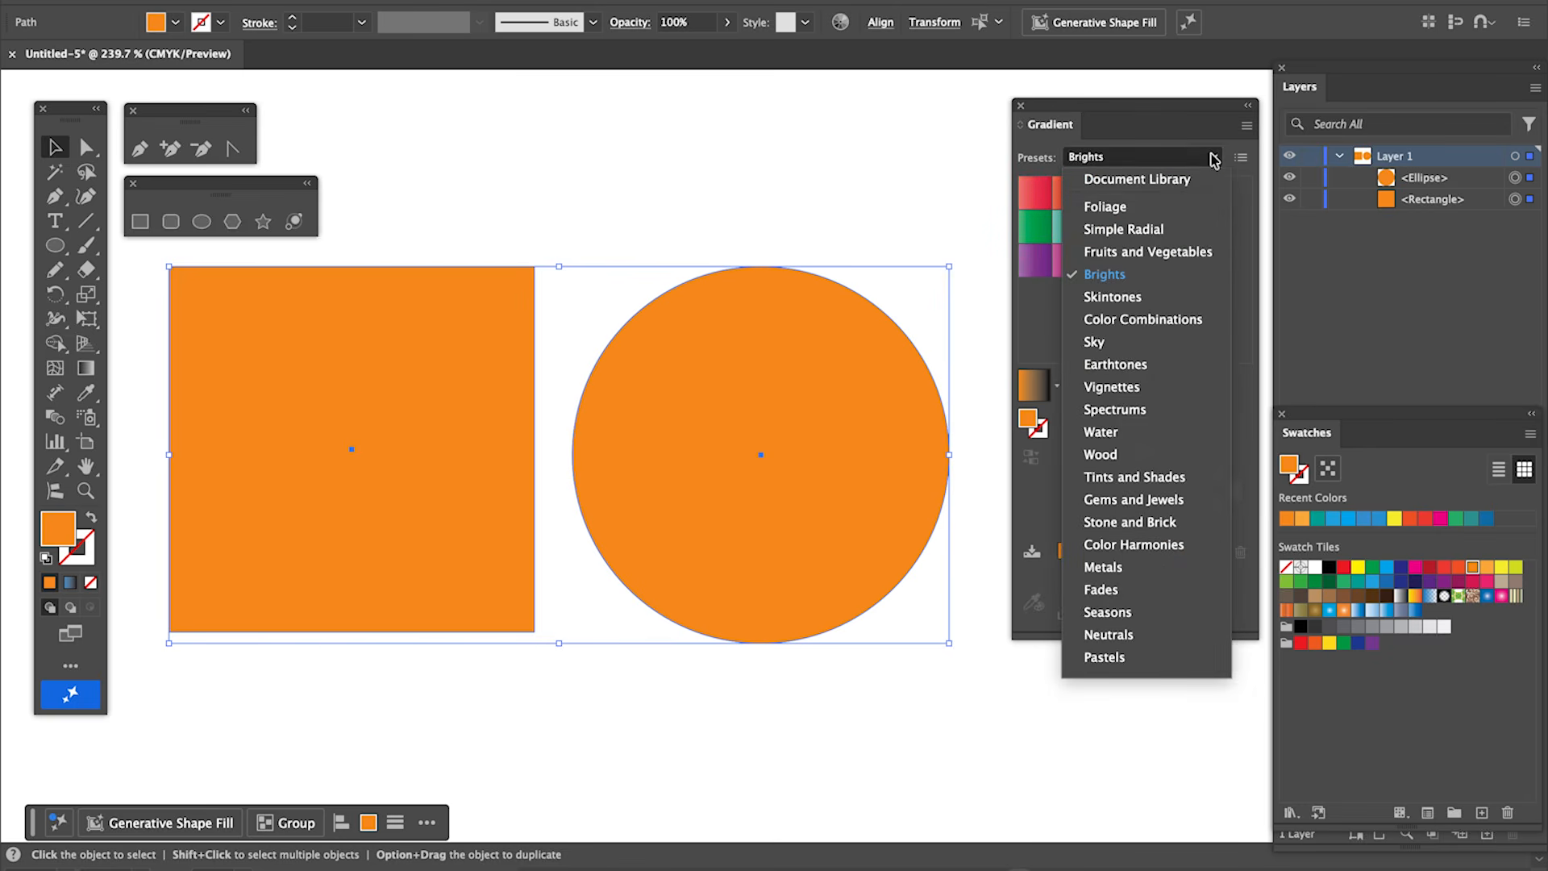
left_click(1169, 229)
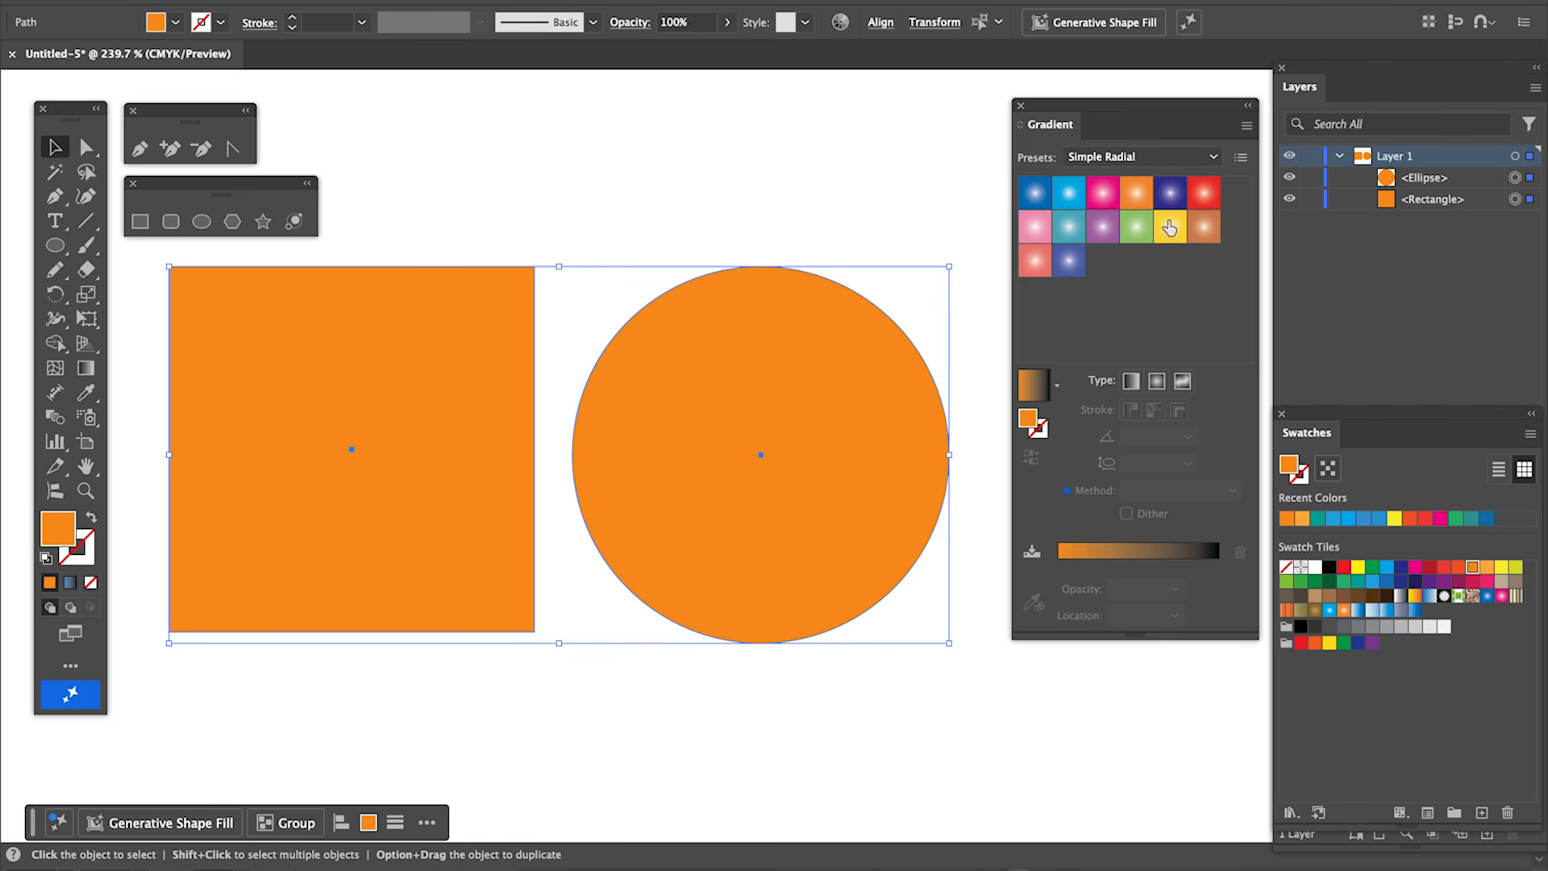
left_click(1214, 157)
left_click(1130, 365)
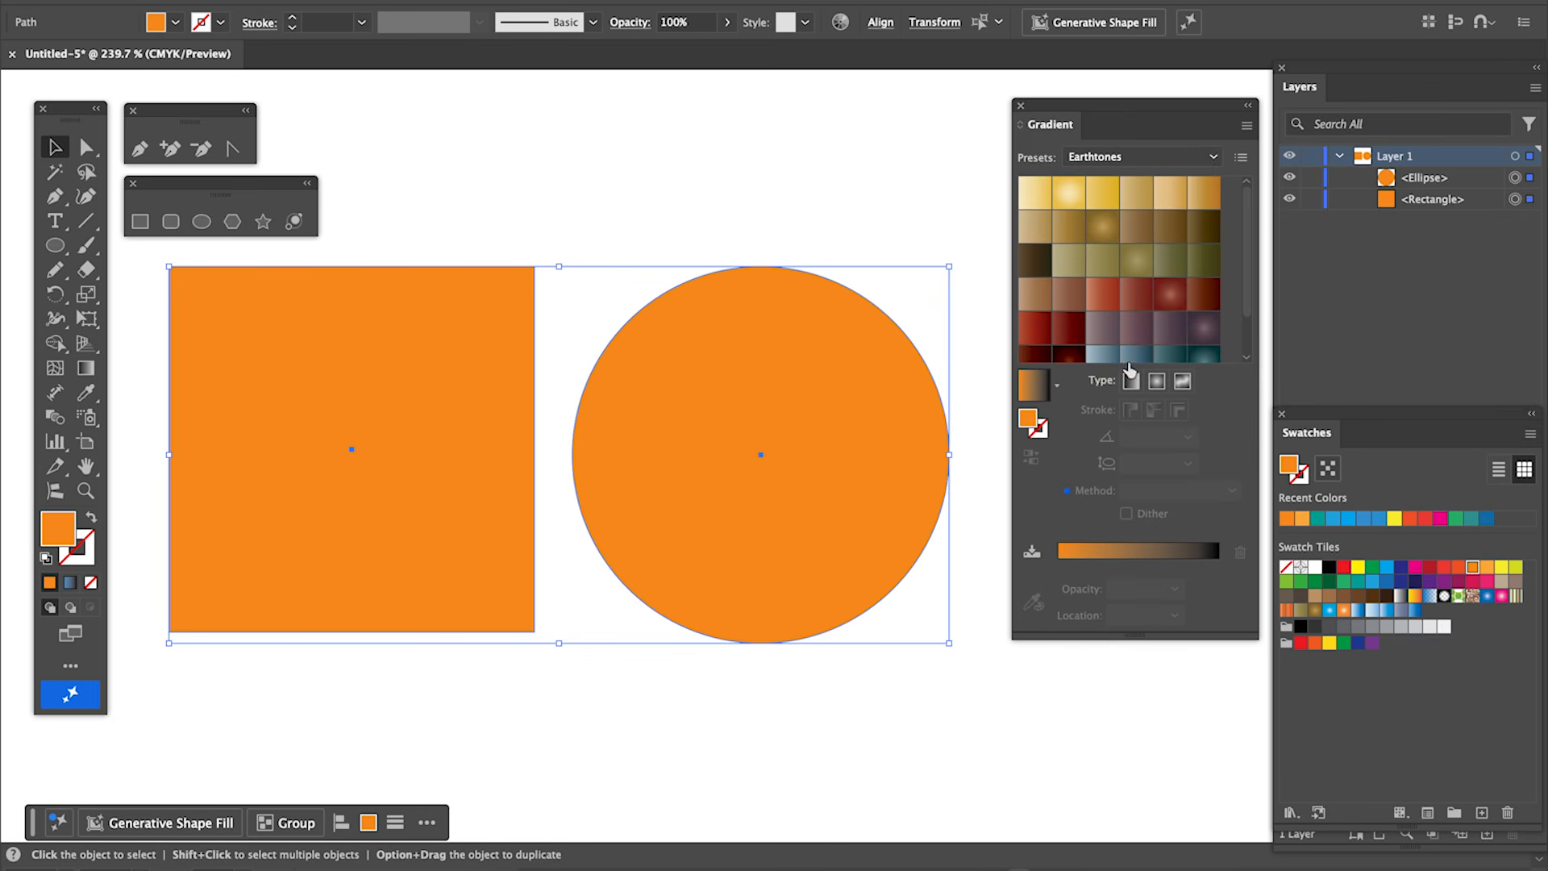
left_click(1216, 160)
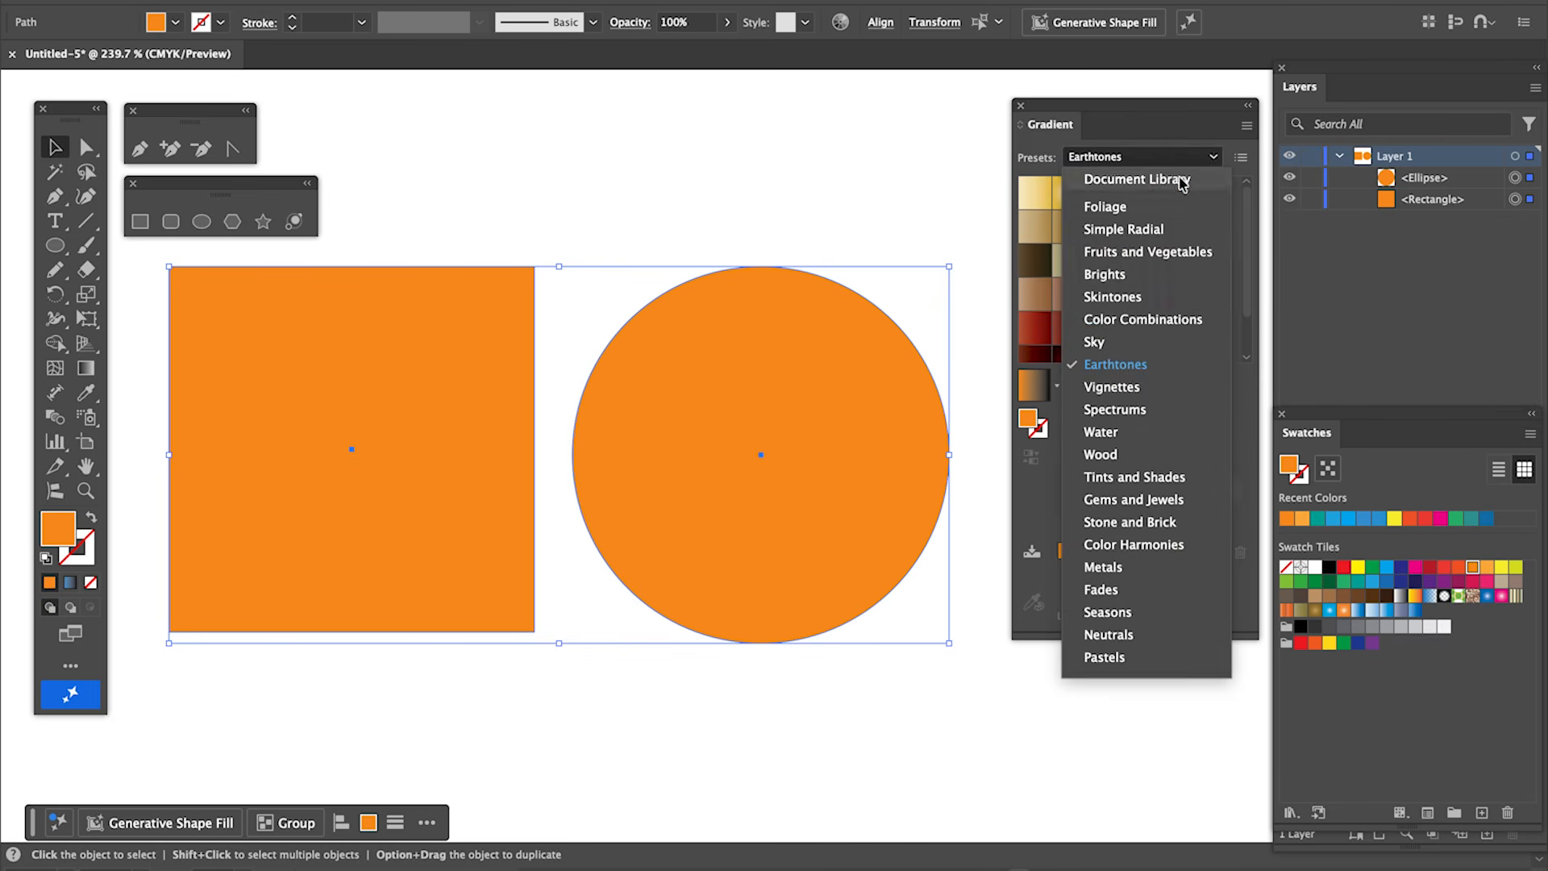
left_click(1185, 180)
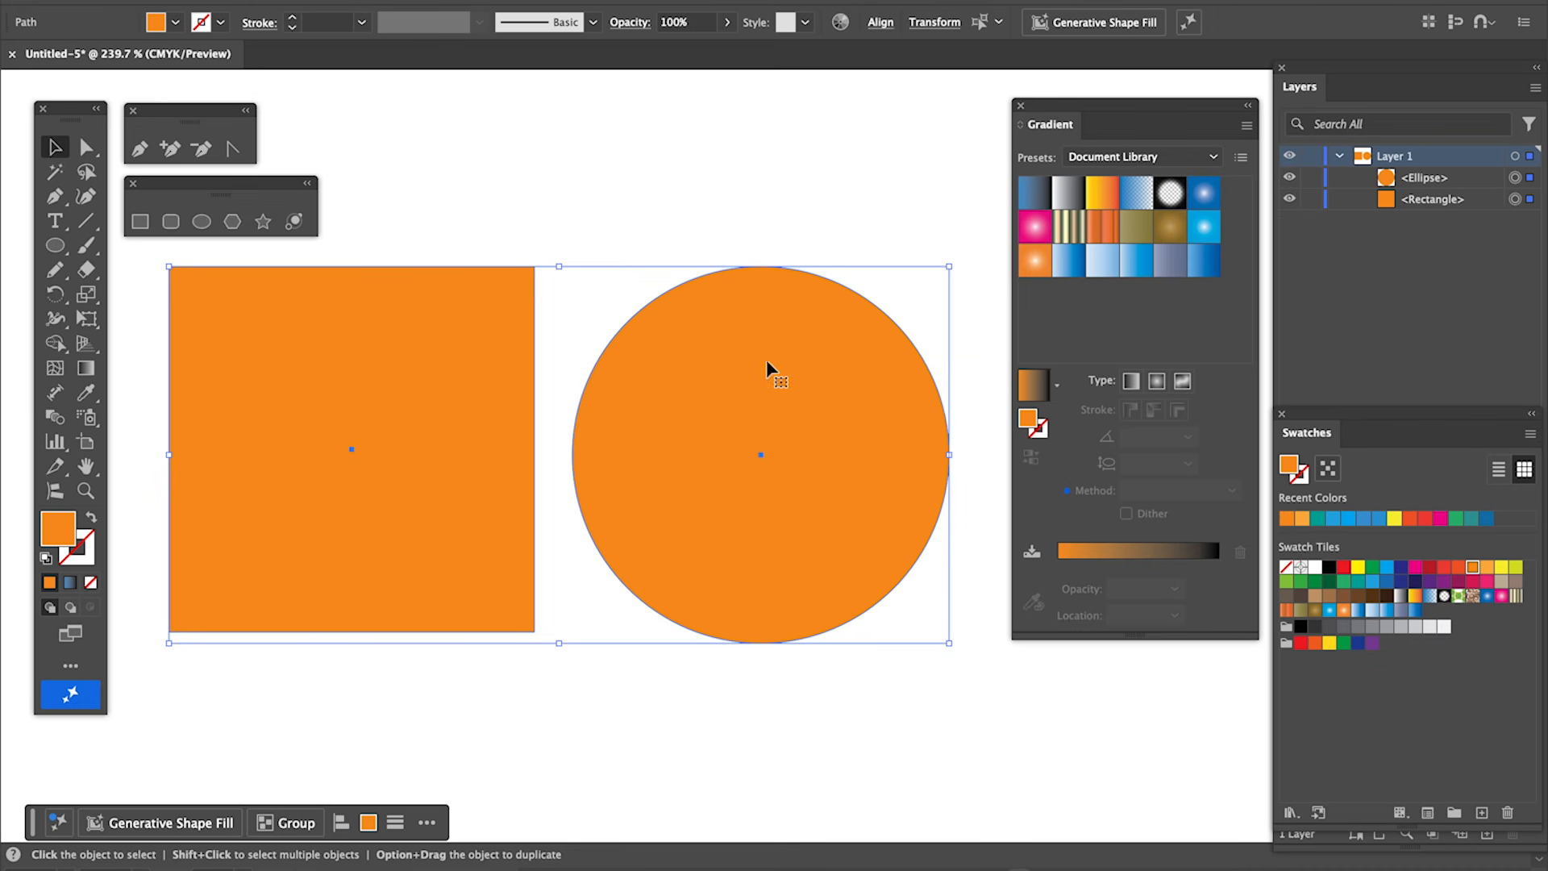
Select both shapes and apply a linear gradient fill to them.
left_click(751, 225)
left_click_drag(478, 230, 760, 433)
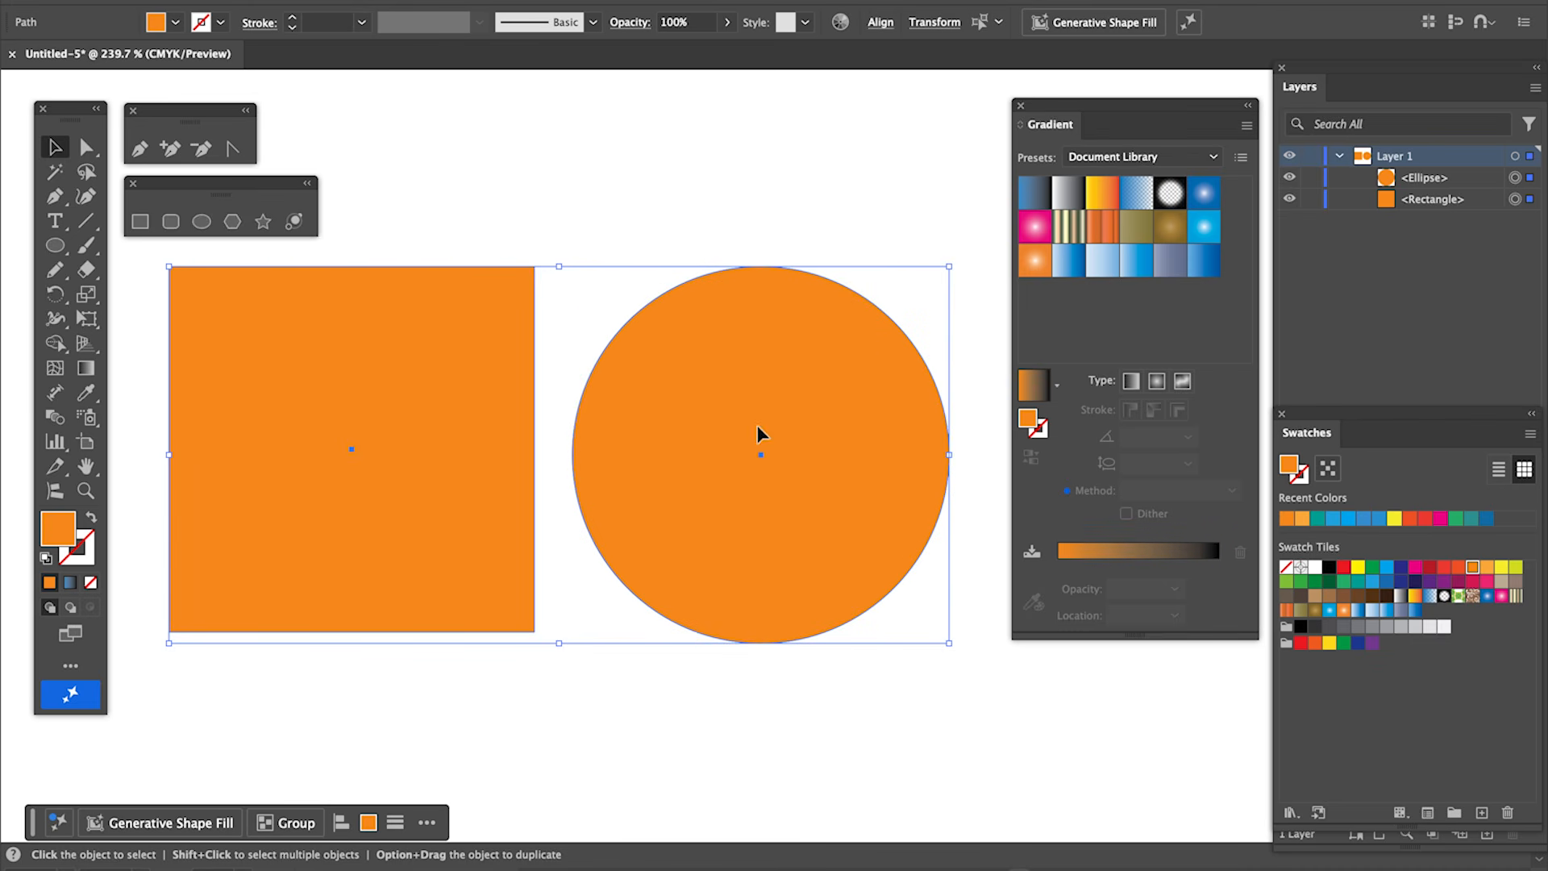
left_click(1133, 382)
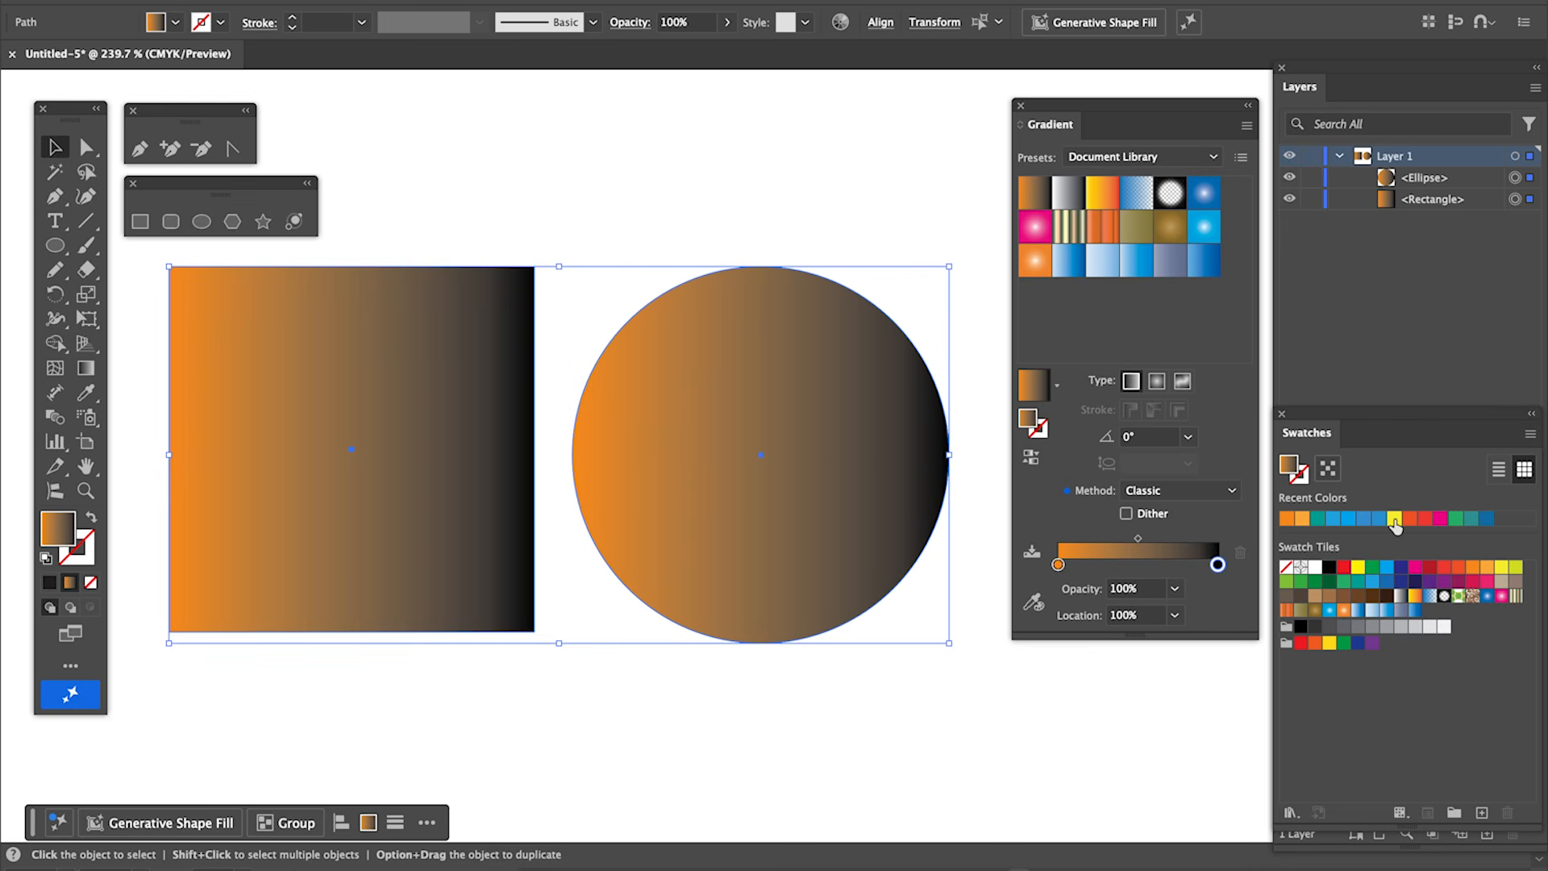
Set the gradient's right color stop to yellow from the recent colors.
left_click_drag(1394, 523, 1219, 570)
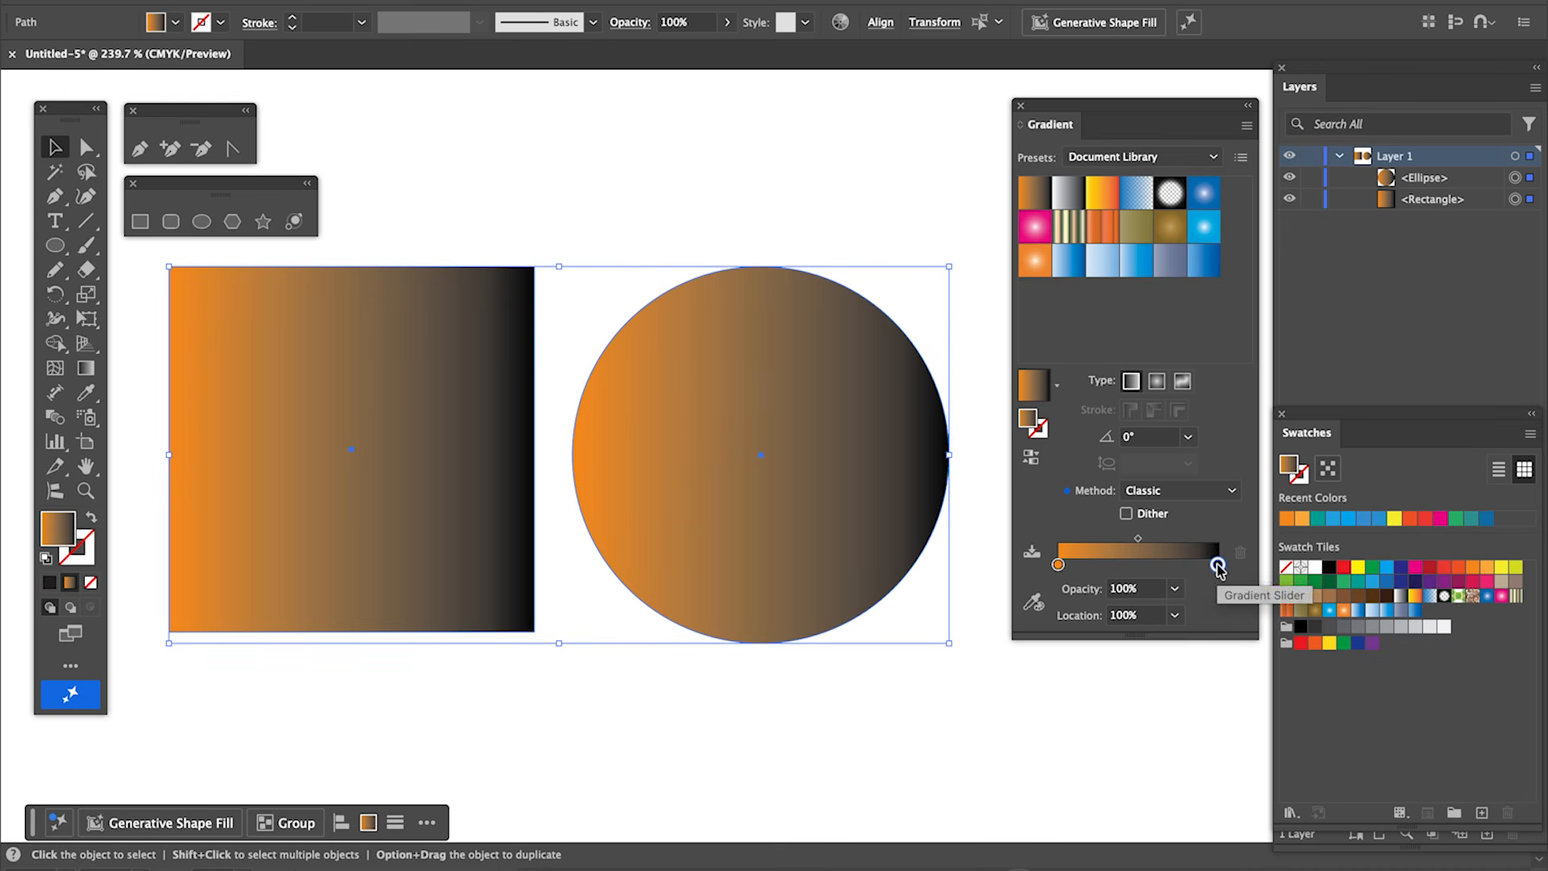
left_click_drag(1394, 521, 1220, 568)
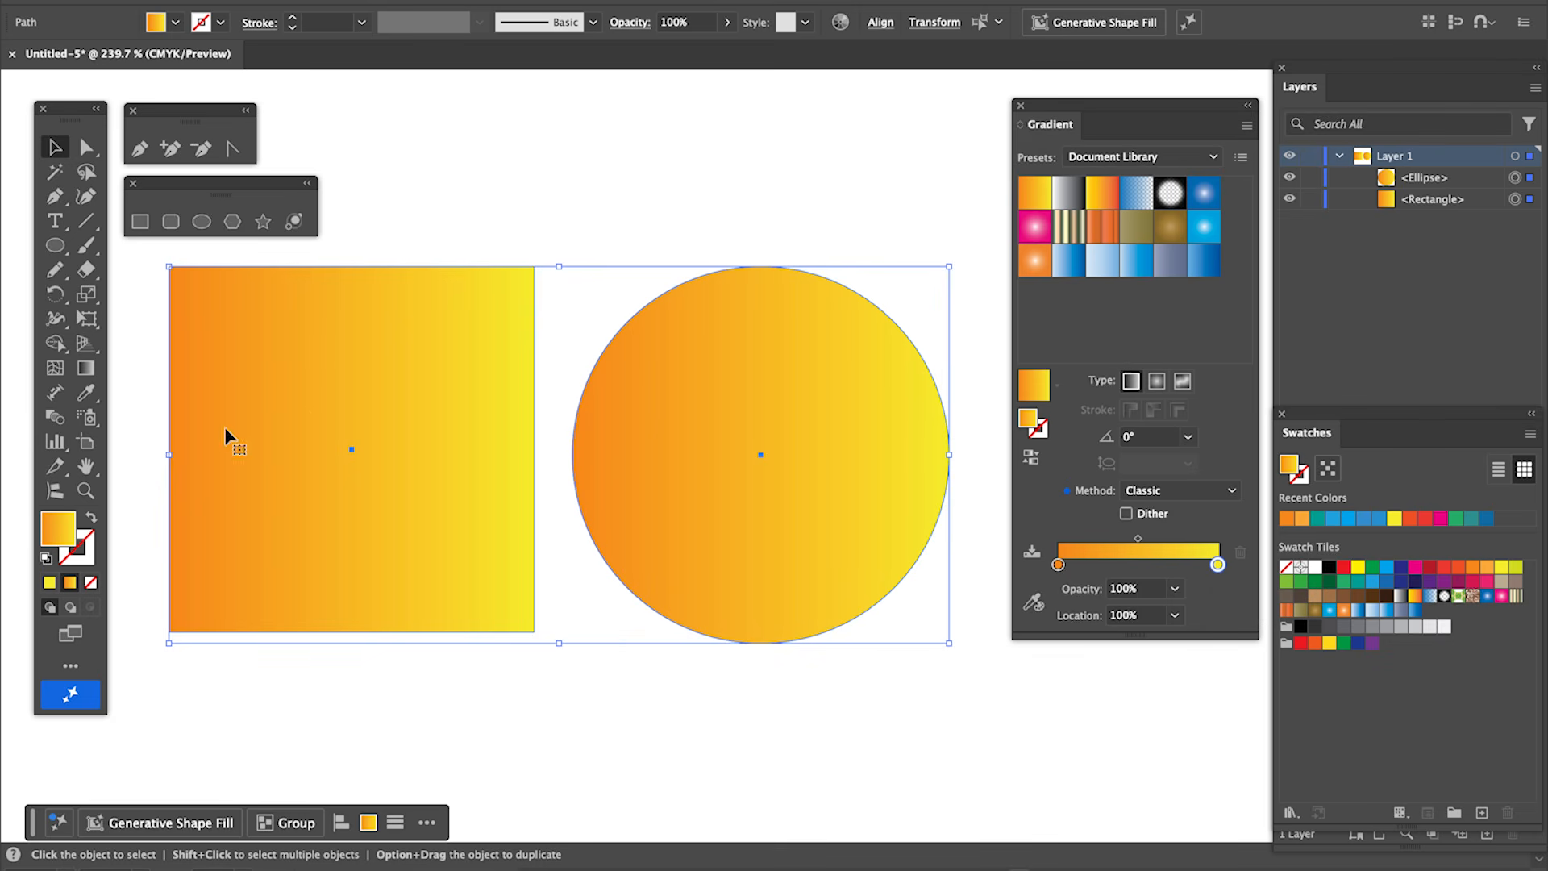
Try the radial gradient type, and return to linear with the Gradient tool active.
left_click(1158, 381)
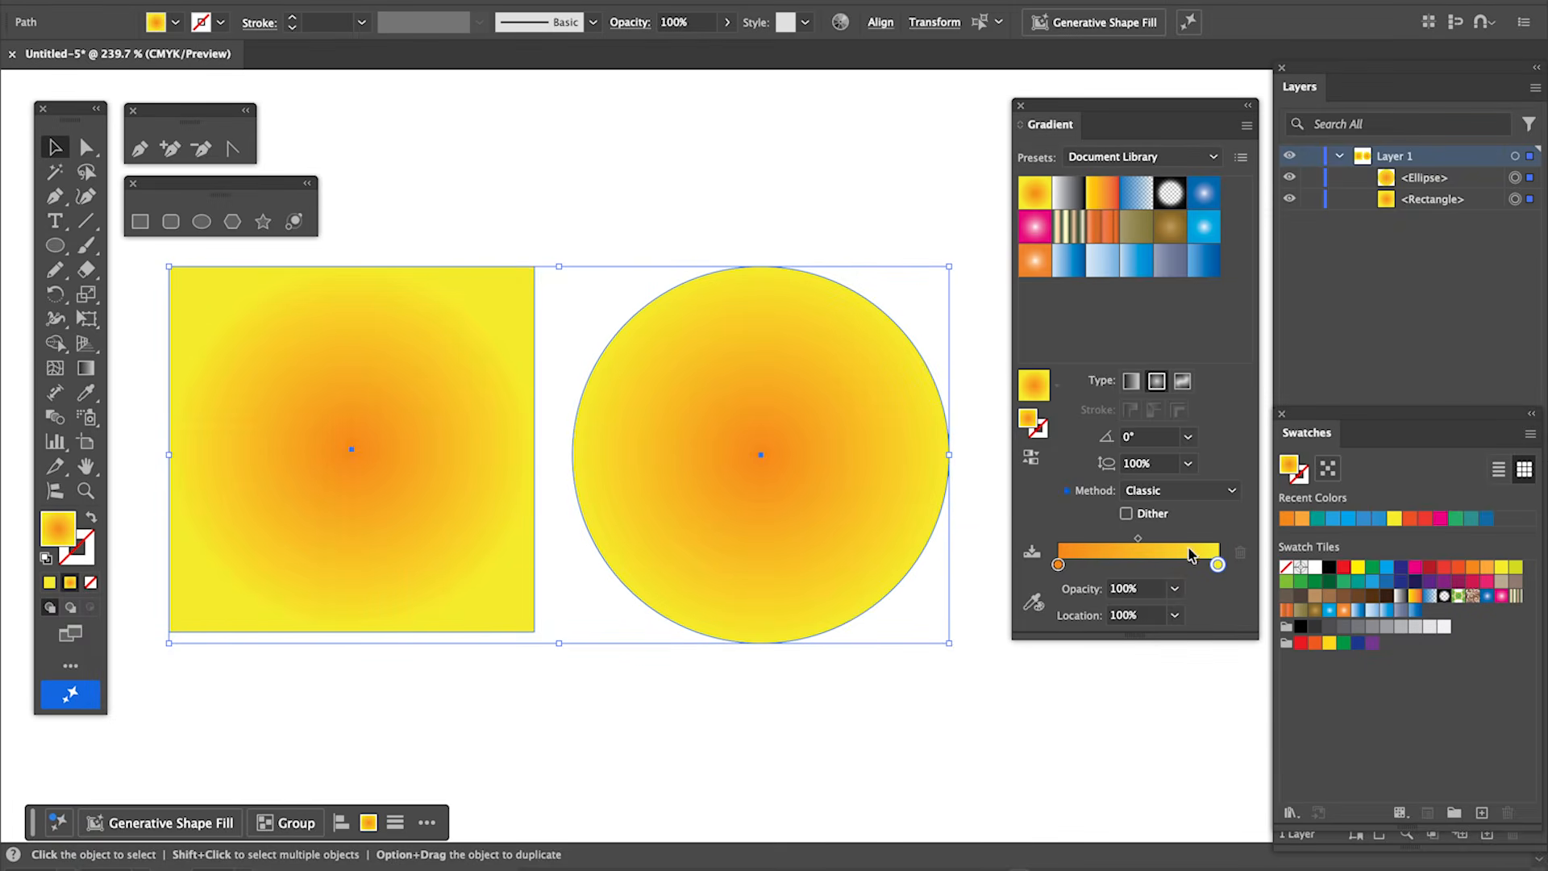
left_click(85, 371)
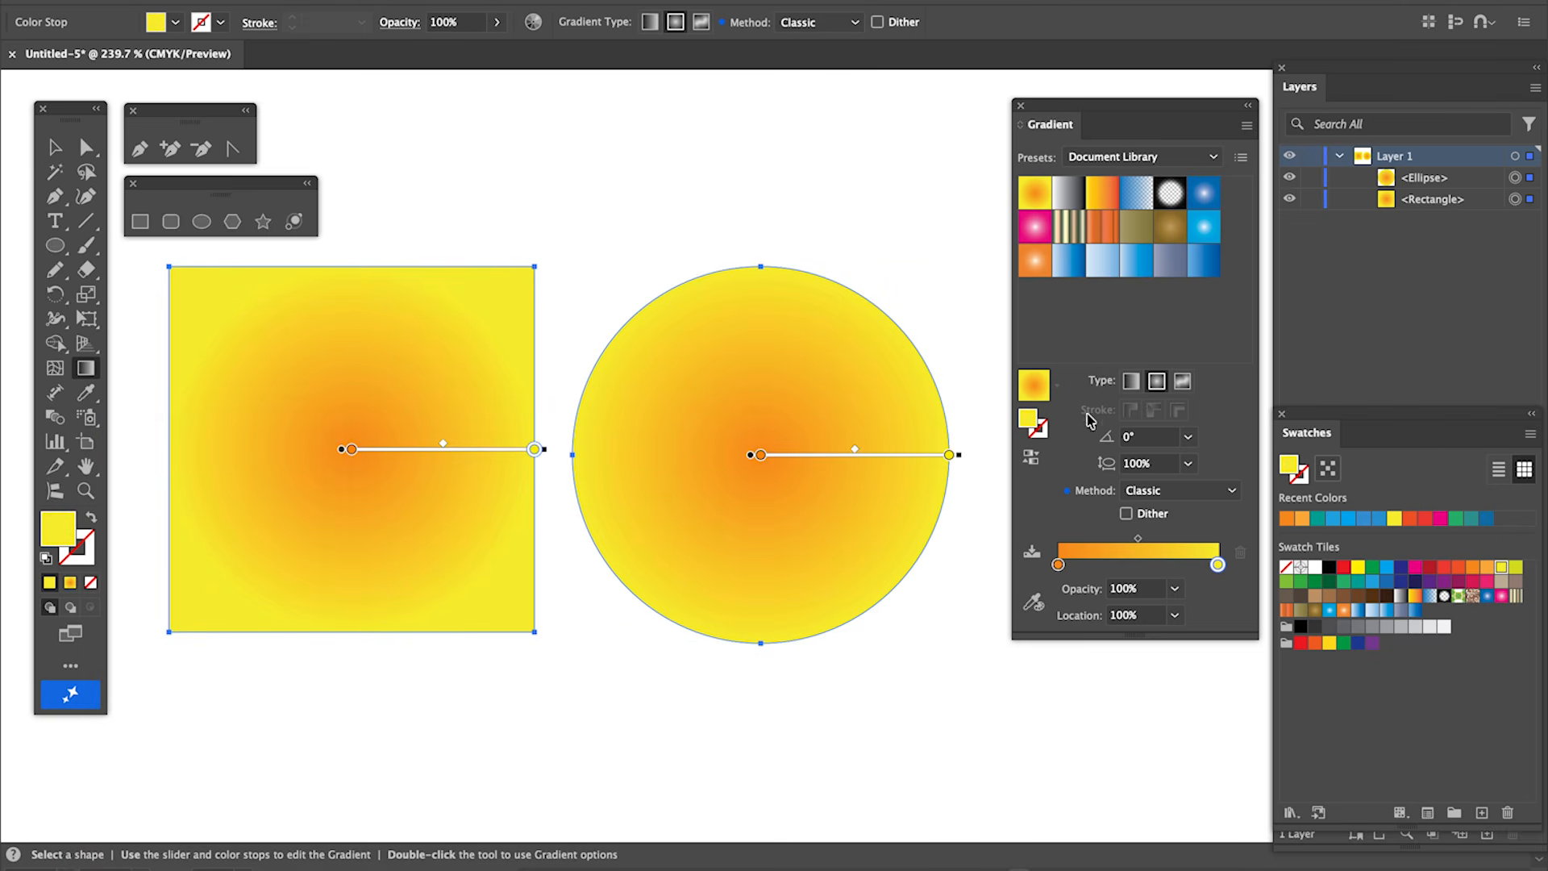
left_click(1132, 386)
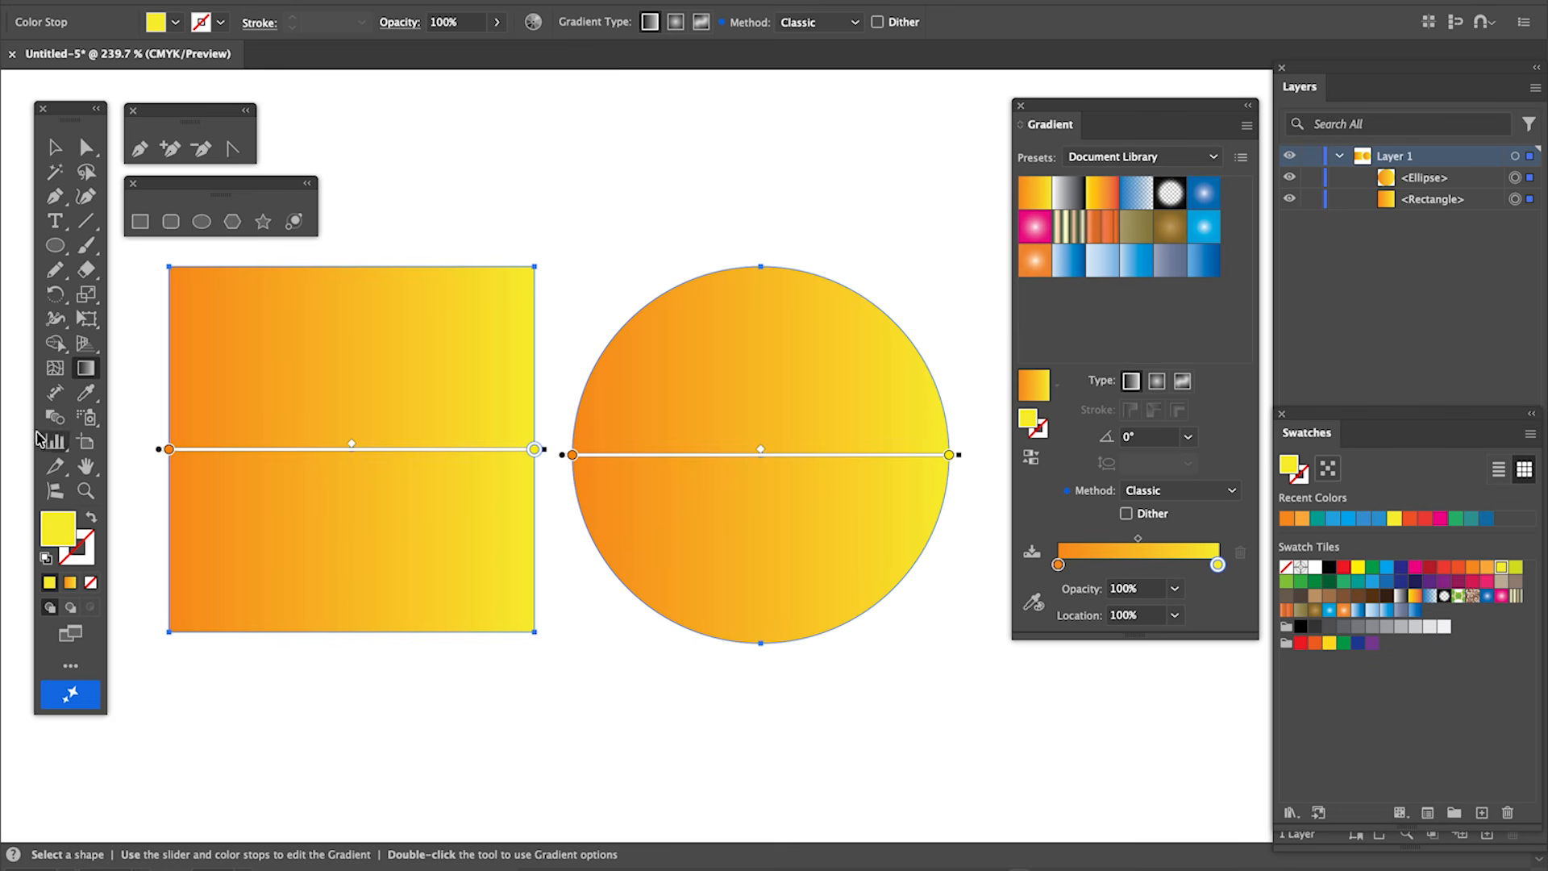
Redraw the gradient vertically through both shapes as a short orange-to-yellow transition near the middle.
mouse_move(136, 410)
left_mouse_down()
mouse_move(346, 390)
mouse_move(473, 421)
mouse_move(622, 398)
mouse_move(992, 409)
left_mouse_up()
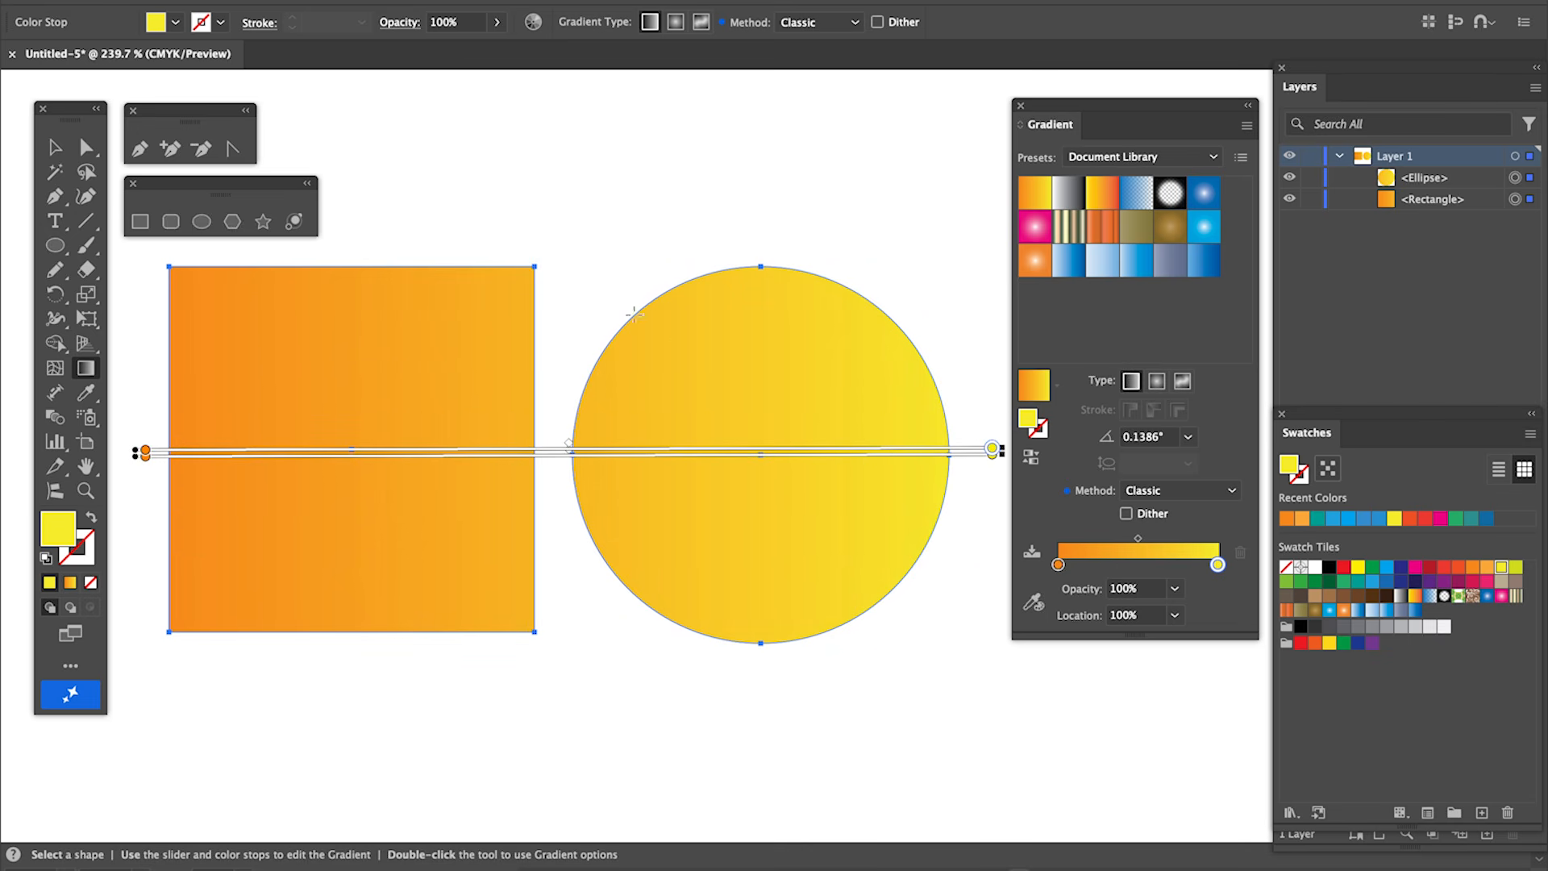
mouse_move(581, 183)
left_mouse_down()
mouse_move(565, 546)
mouse_move(574, 591)
mouse_move(574, 449)
mouse_move(581, 638)
mouse_move(573, 450)
mouse_move(564, 674)
mouse_move(548, 623)
mouse_move(562, 708)
left_mouse_up()
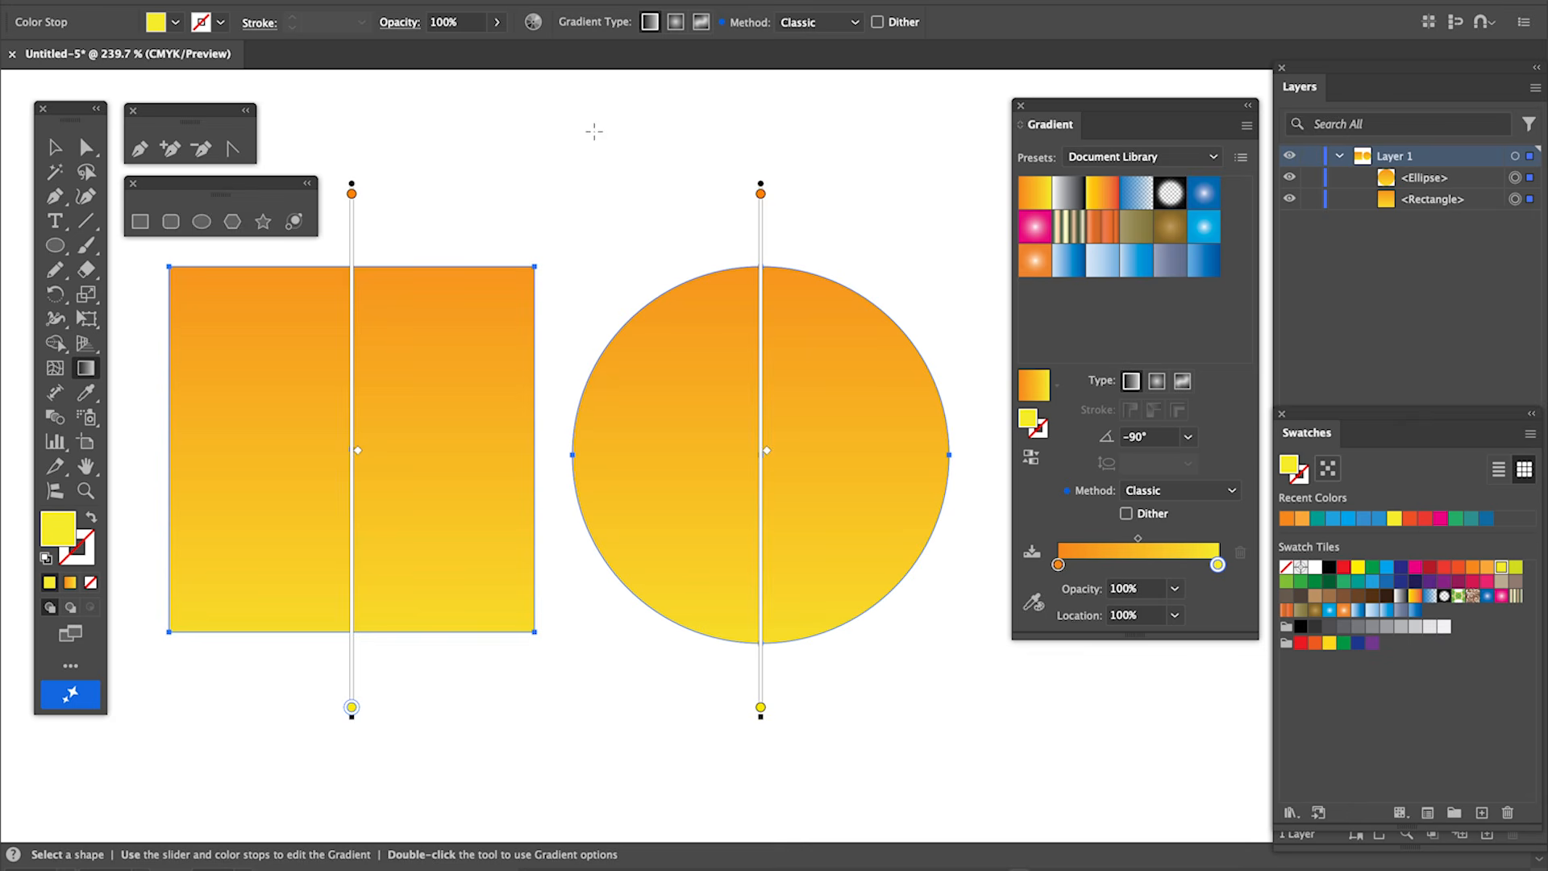
mouse_move(575, 141)
left_mouse_down()
mouse_move(575, 580)
mouse_move(547, 711)
mouse_move(557, 747)
mouse_move(674, 726)
mouse_move(476, 736)
mouse_move(541, 751)
mouse_move(564, 395)
mouse_move(551, 720)
left_mouse_up()
mouse_move(684, 375)
left_mouse_down()
mouse_move(679, 562)
mouse_move(686, 509)
left_mouse_up()
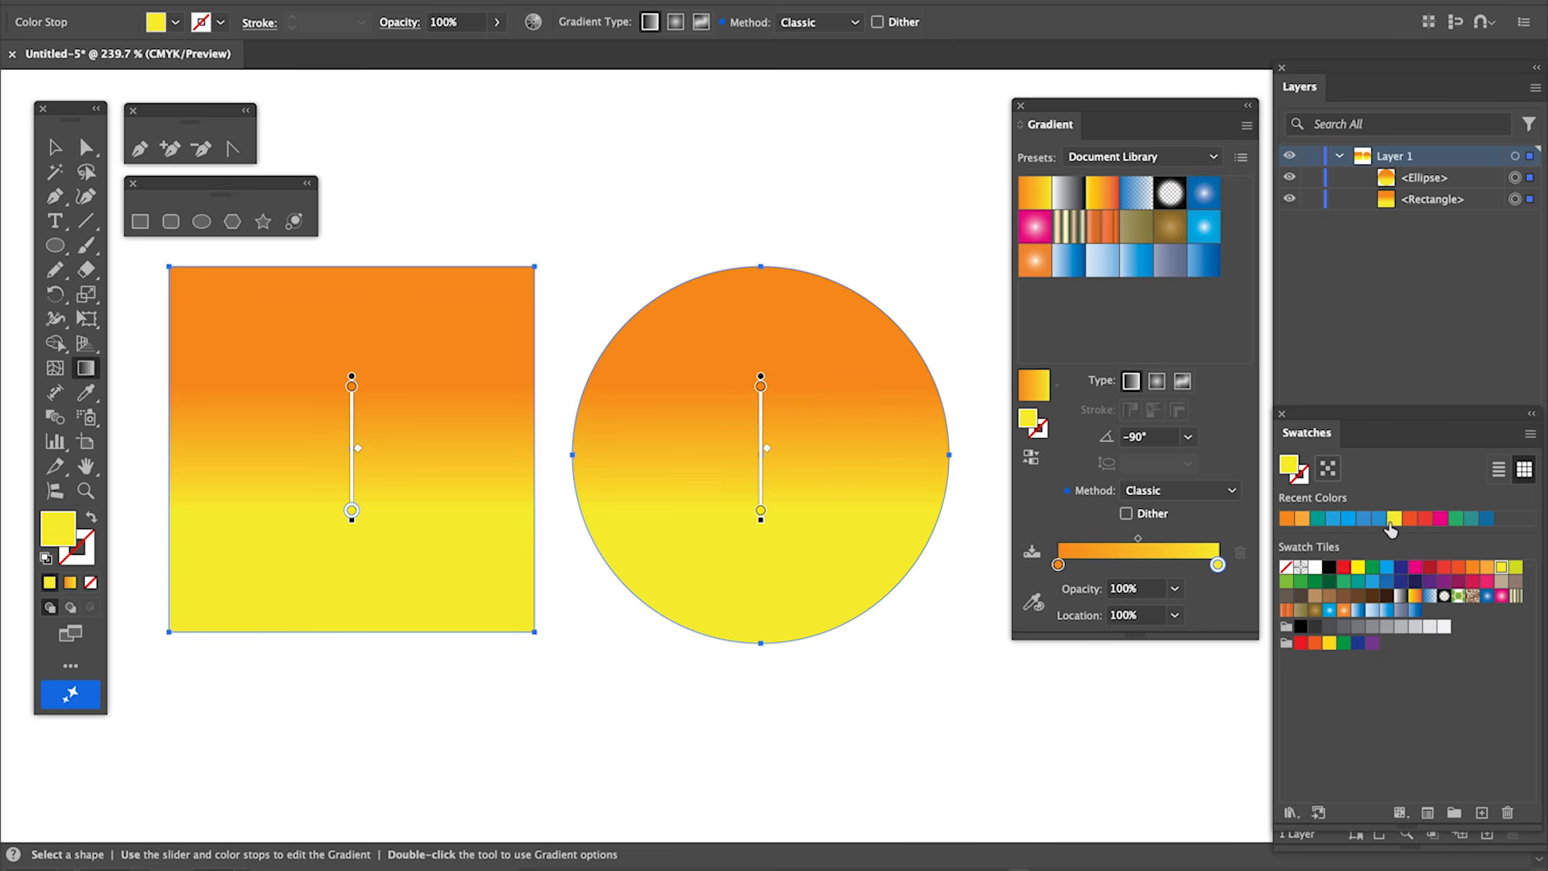
Add a middle color stop at about 45% location and color it pink.
left_click_drag(1428, 523, 1185, 589)
left_click(1131, 564)
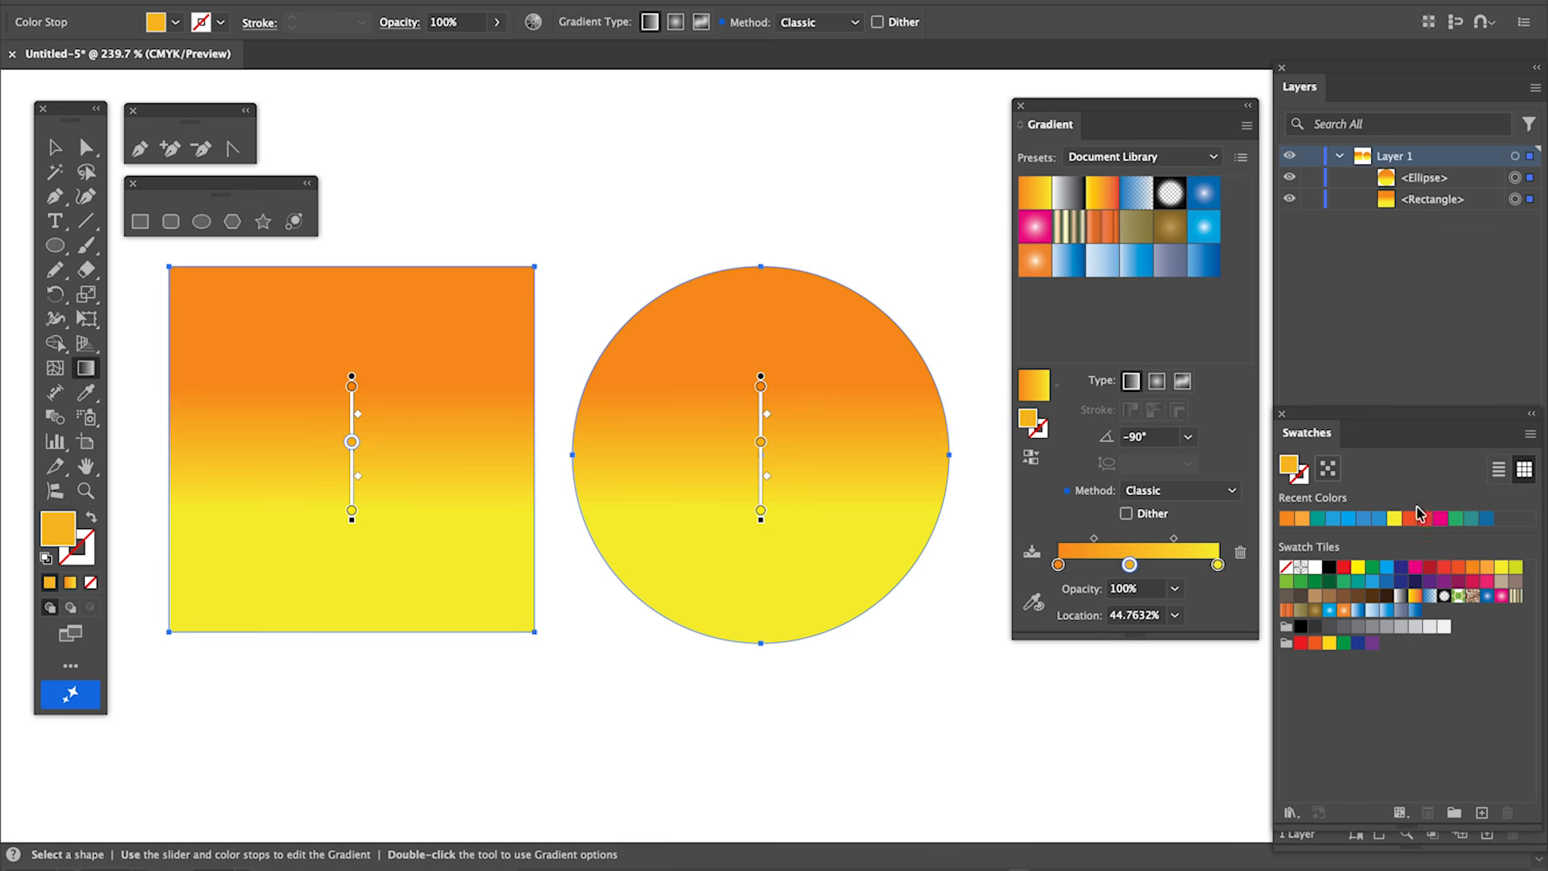
left_click_drag(1441, 520, 1131, 573)
left_click(1441, 520)
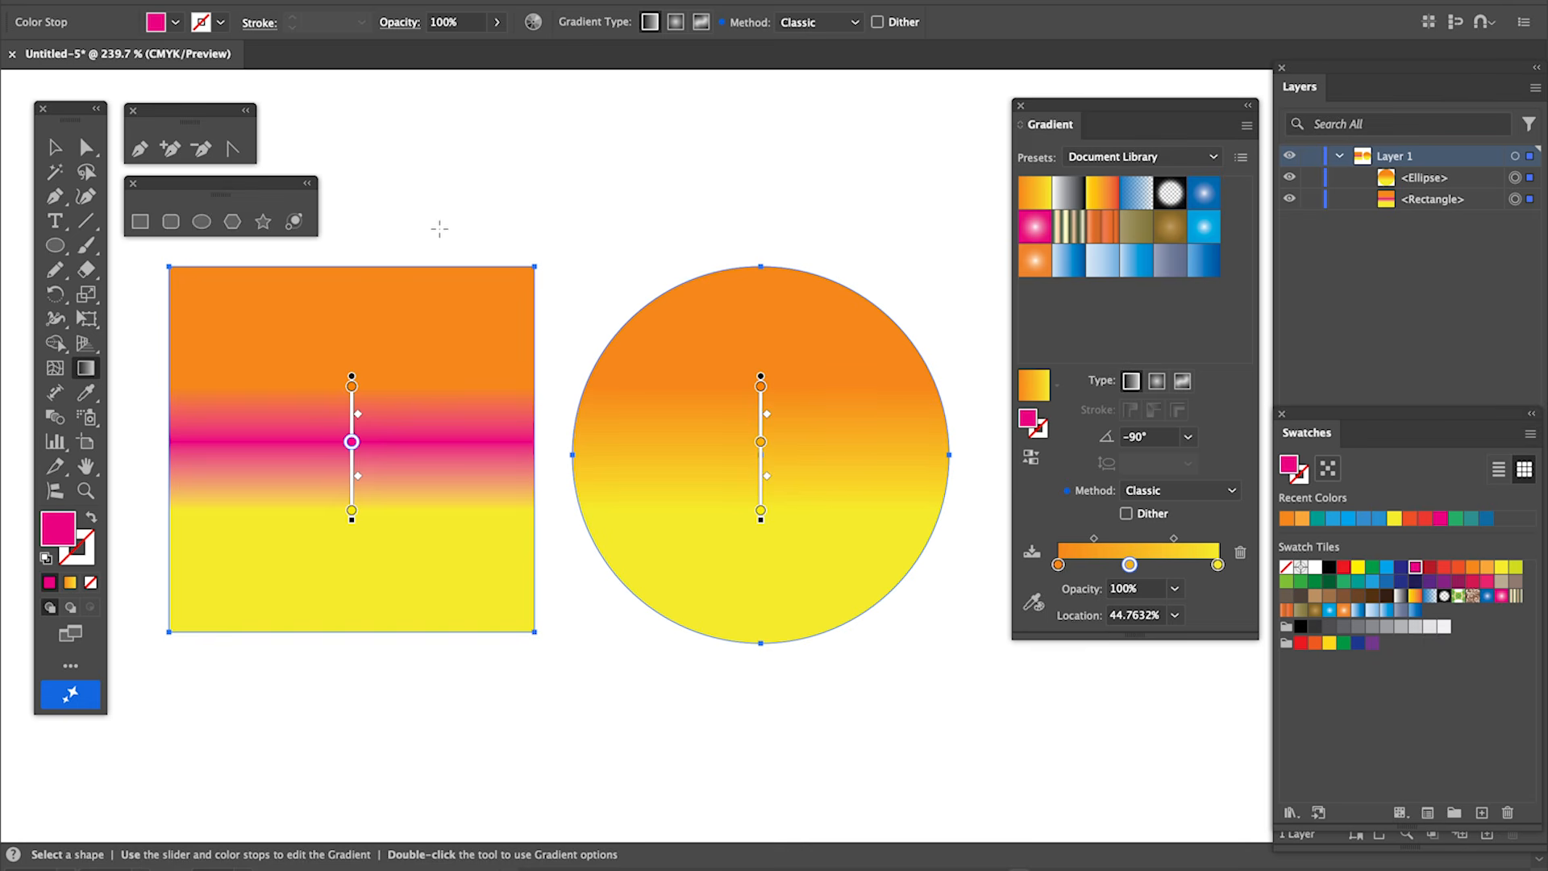
Drag the gradient diagonally across the square and horizontally across both shapes.
left_click_drag(208, 331, 480, 554)
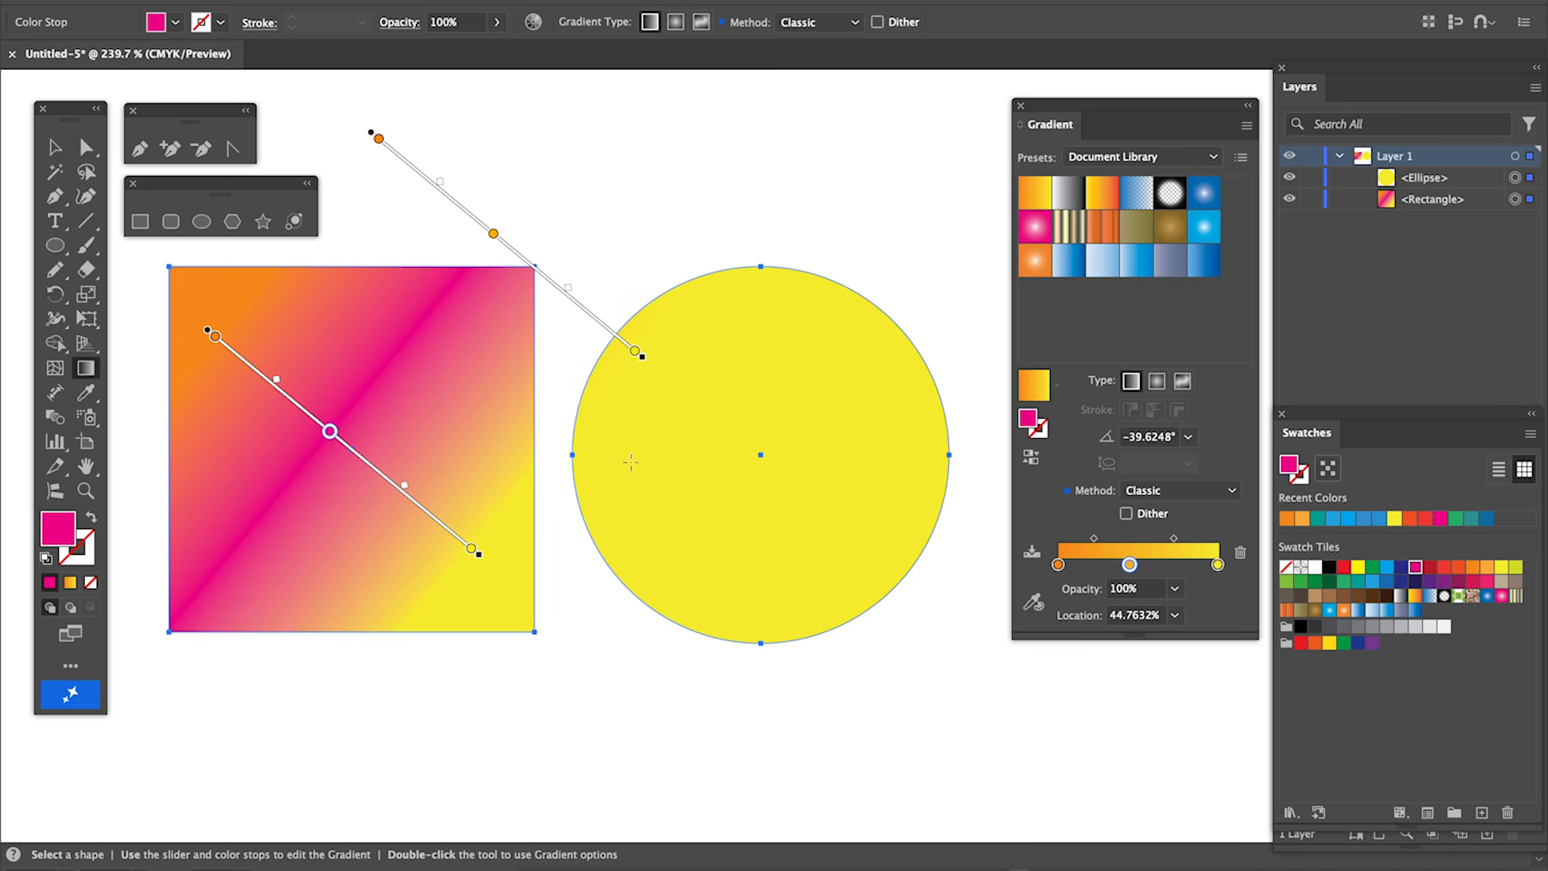
left_click_drag(198, 442, 965, 481)
left_click_drag(905, 425, 904, 420)
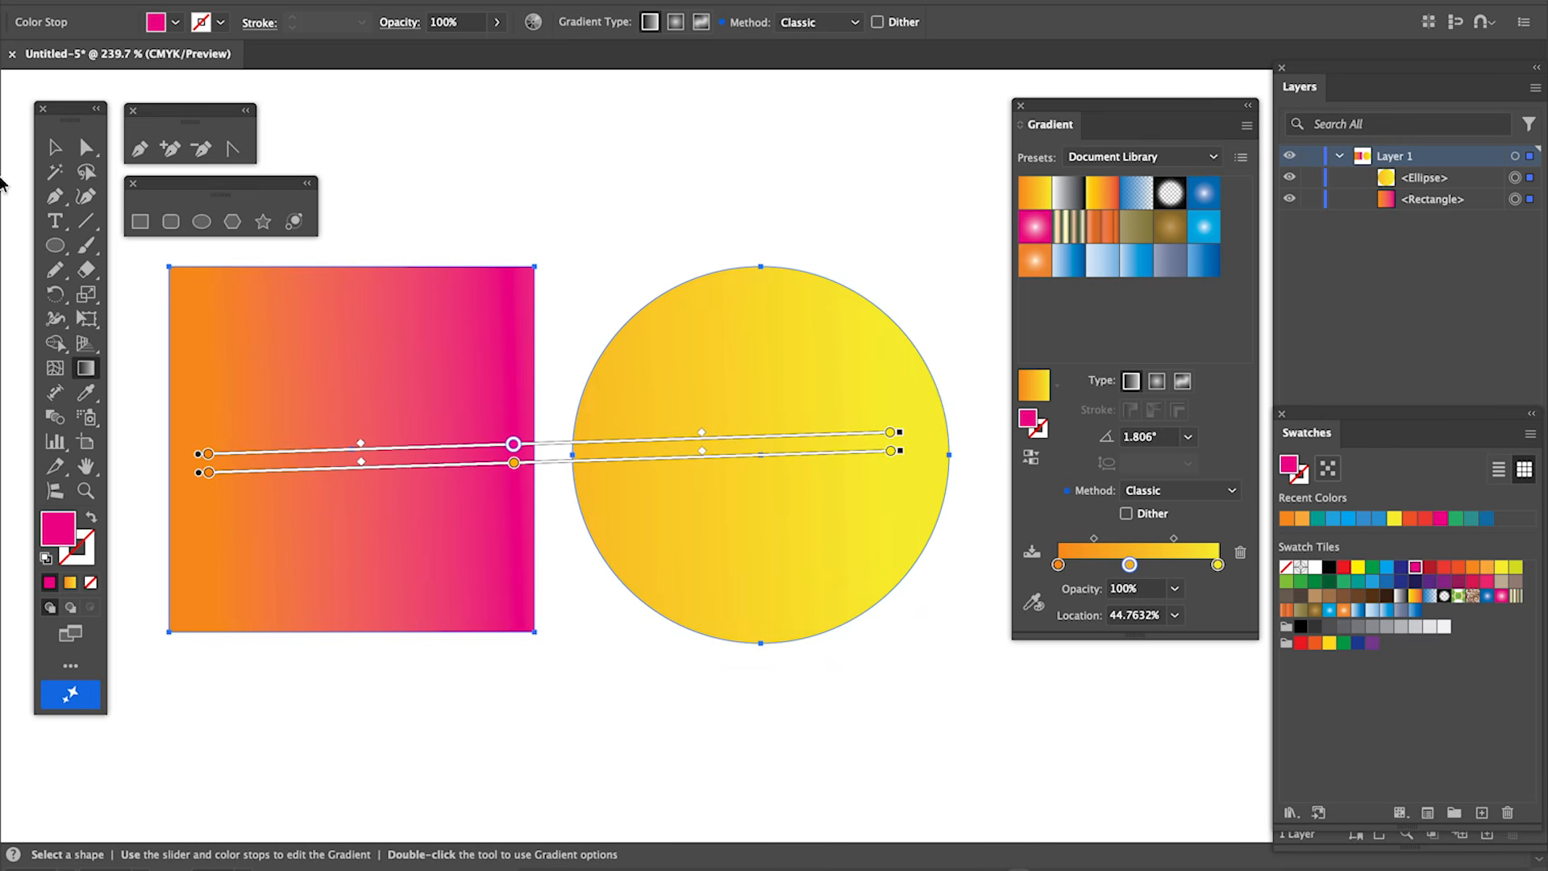
Reselect the shapes with the Gradient tool and redraw the gradient vertically from above the shapes to two-thirds down.
left_click(56, 149)
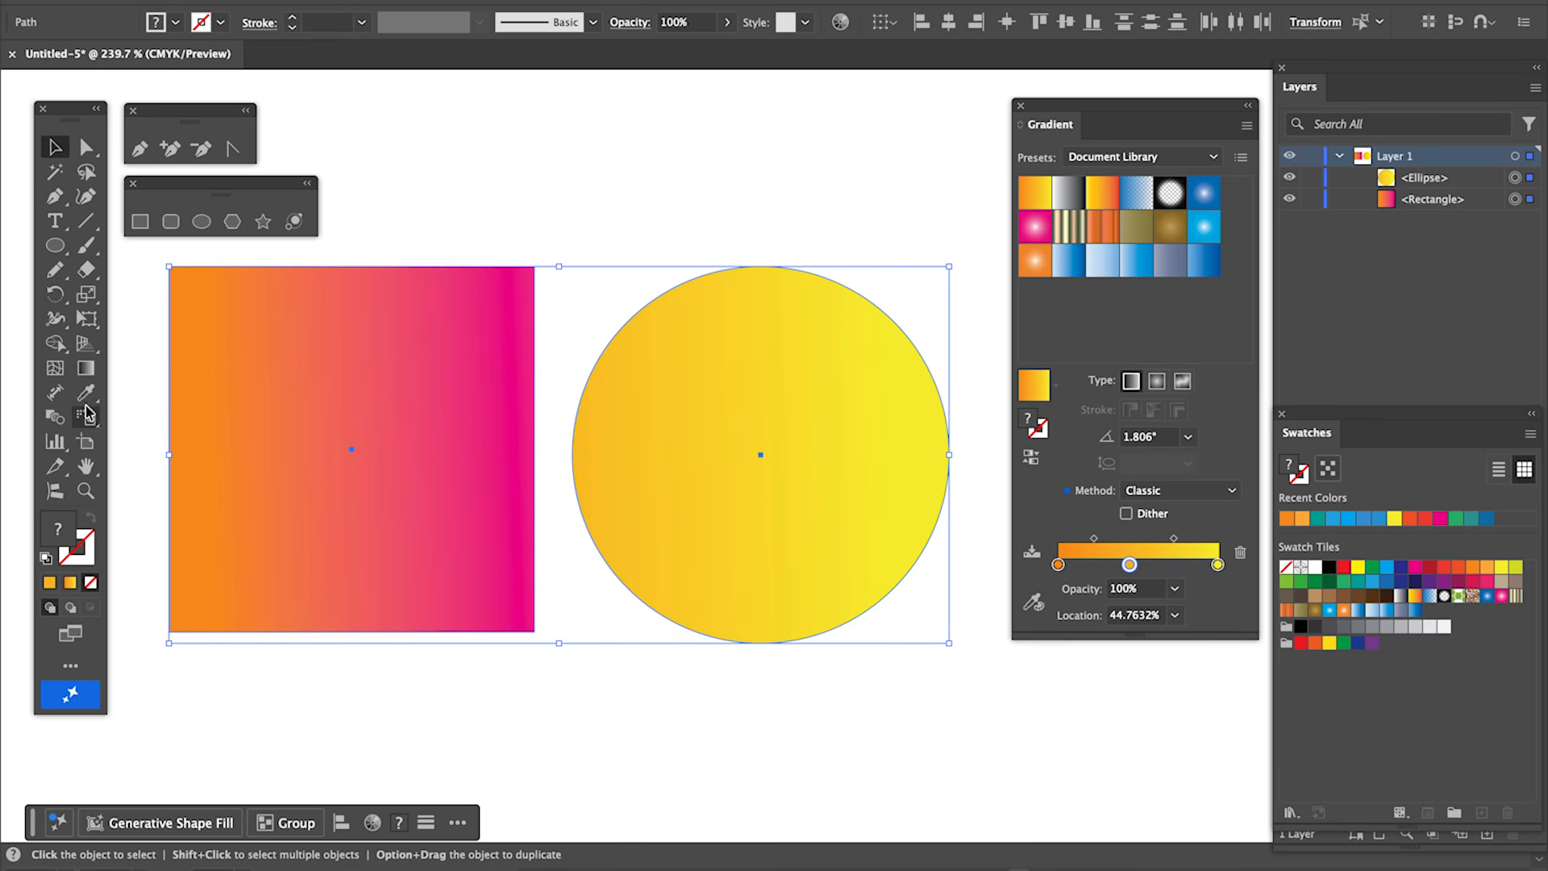
left_click(85, 368)
left_click_drag(144, 386, 750, 396)
left_click_drag(597, 227, 597, 505)
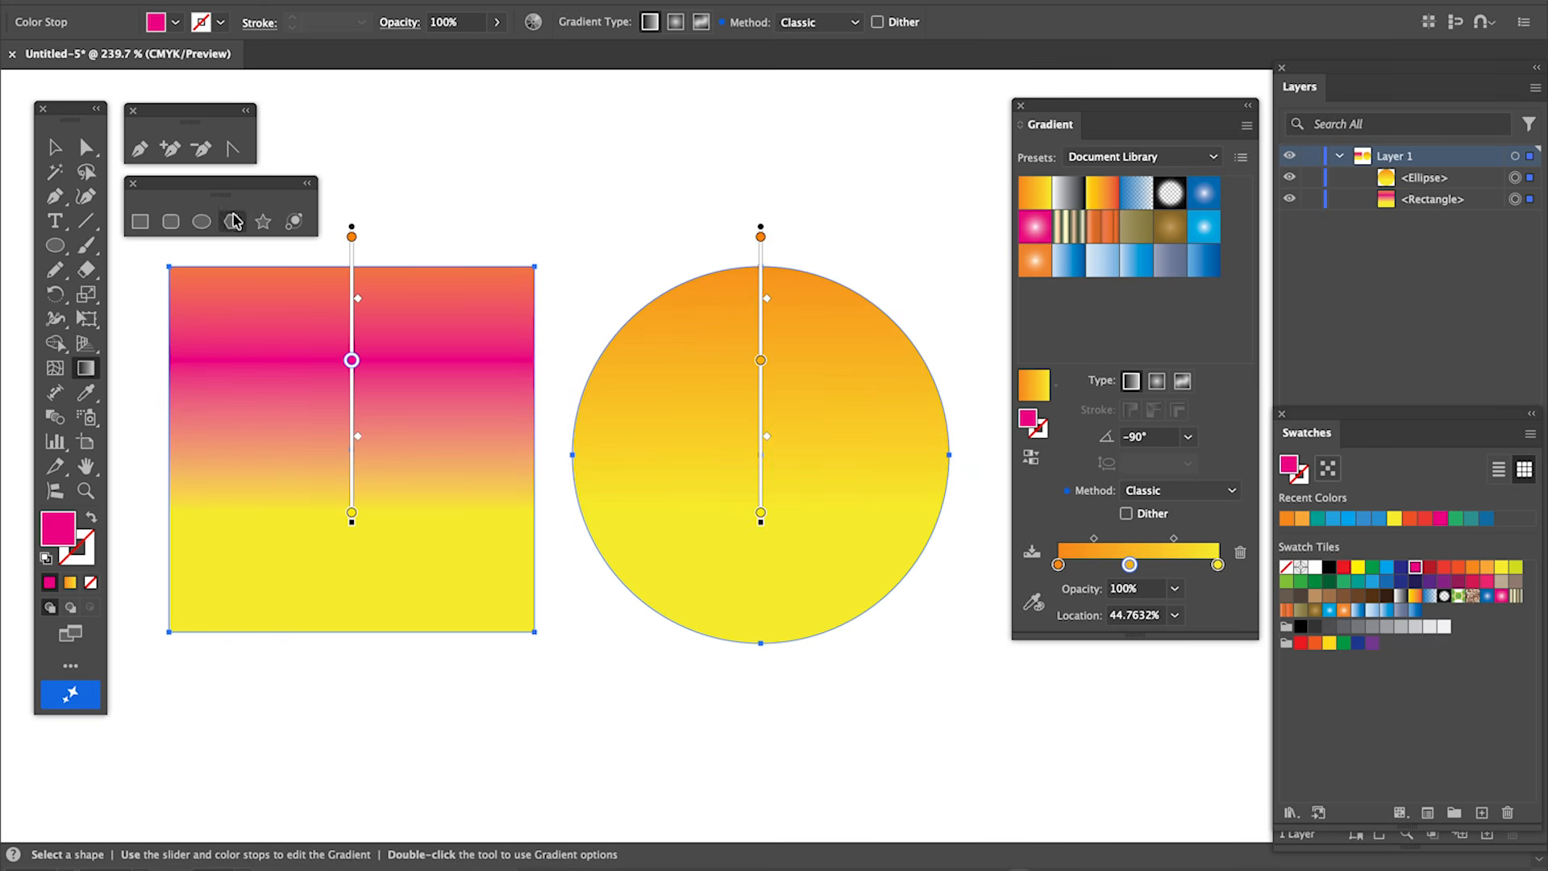
Select the circle on its own and change its gradient type to radial.
left_click(55, 146)
left_click(386, 152)
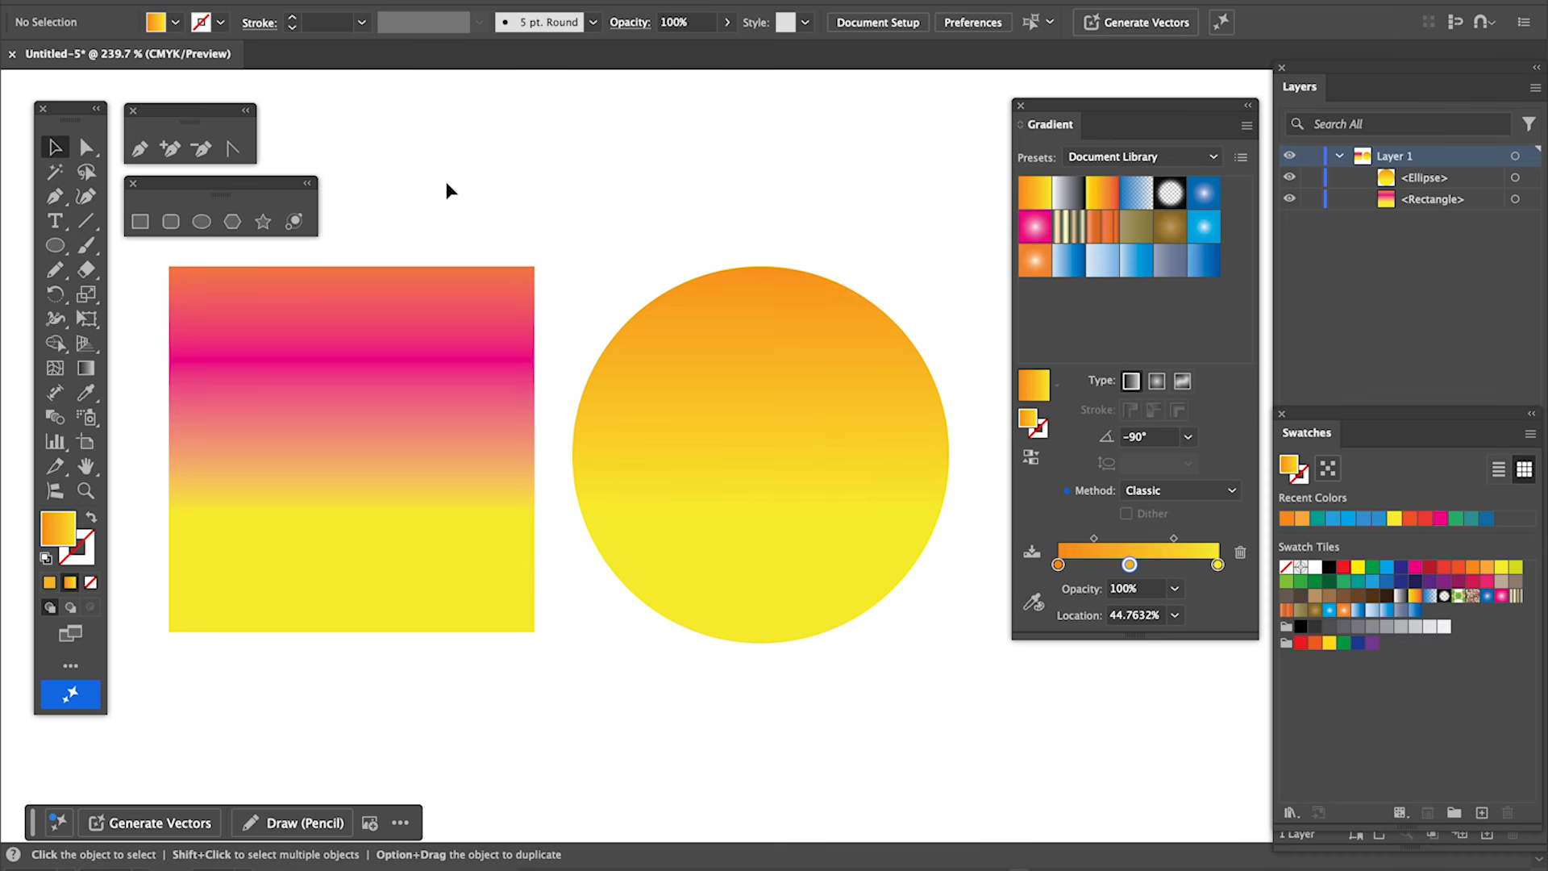
left_click(819, 404)
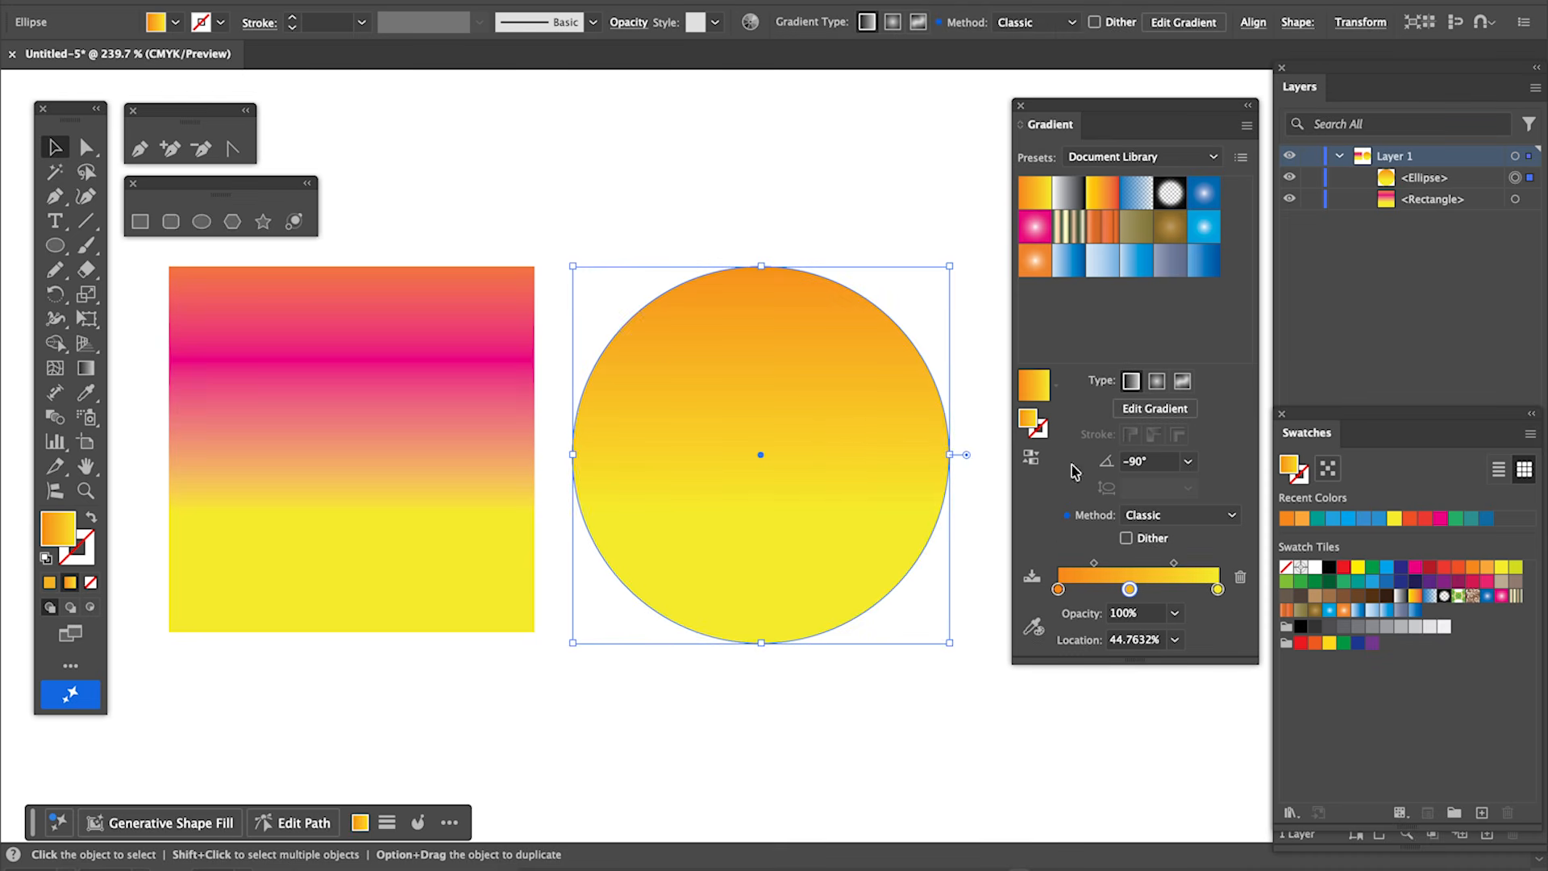
left_click(1156, 381)
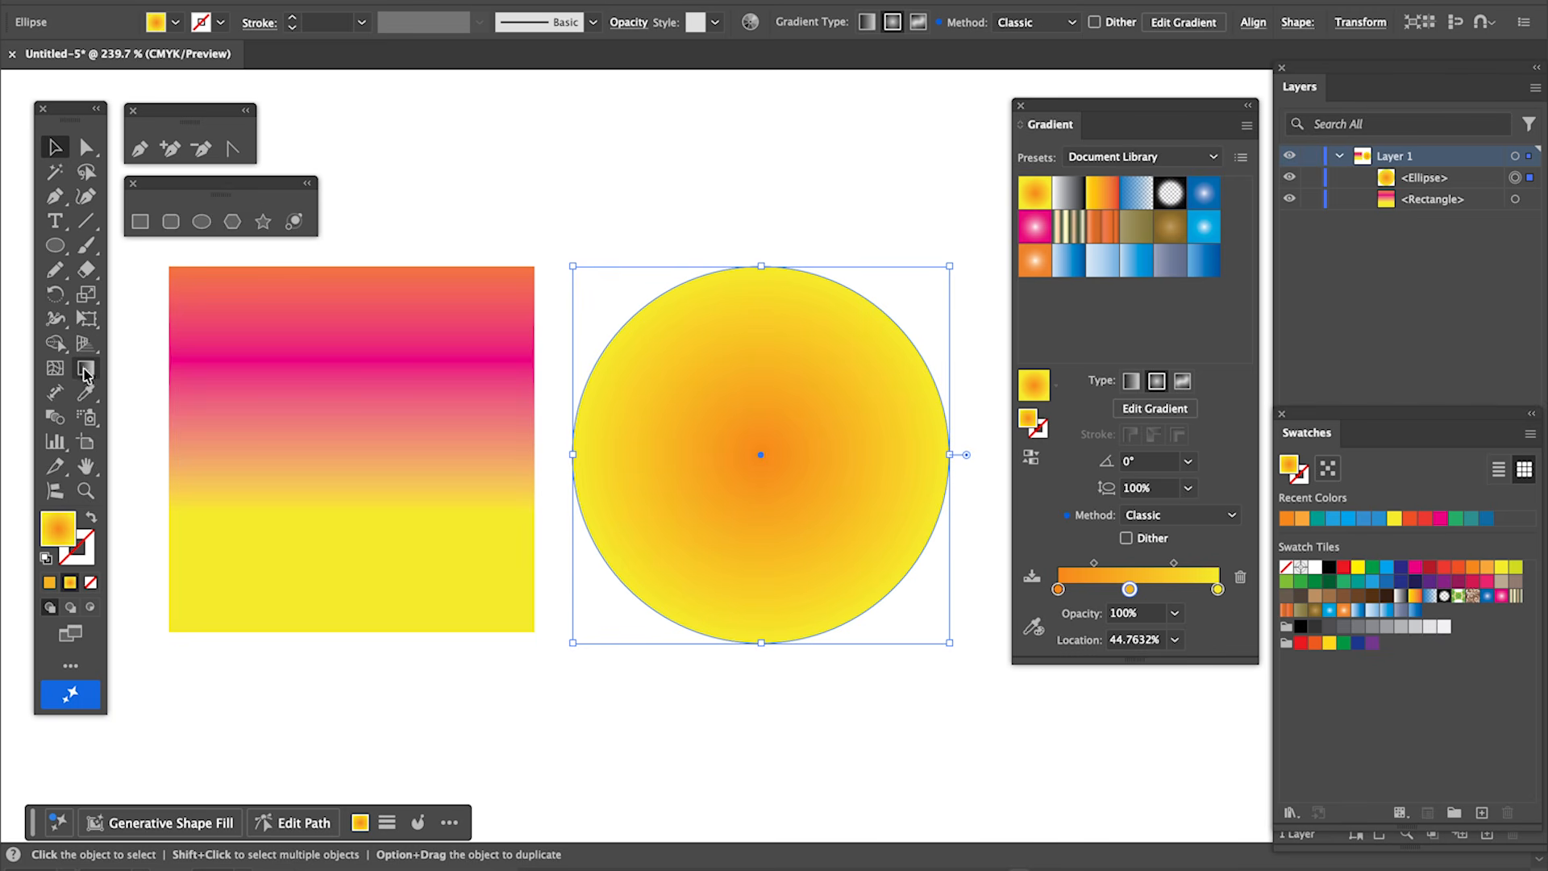
With the Gradient tool, drag the circle's radial gradient from its upper right toward its lower left.
left_click(86, 370)
left_click_drag(860, 326, 675, 550)
left_click(56, 147)
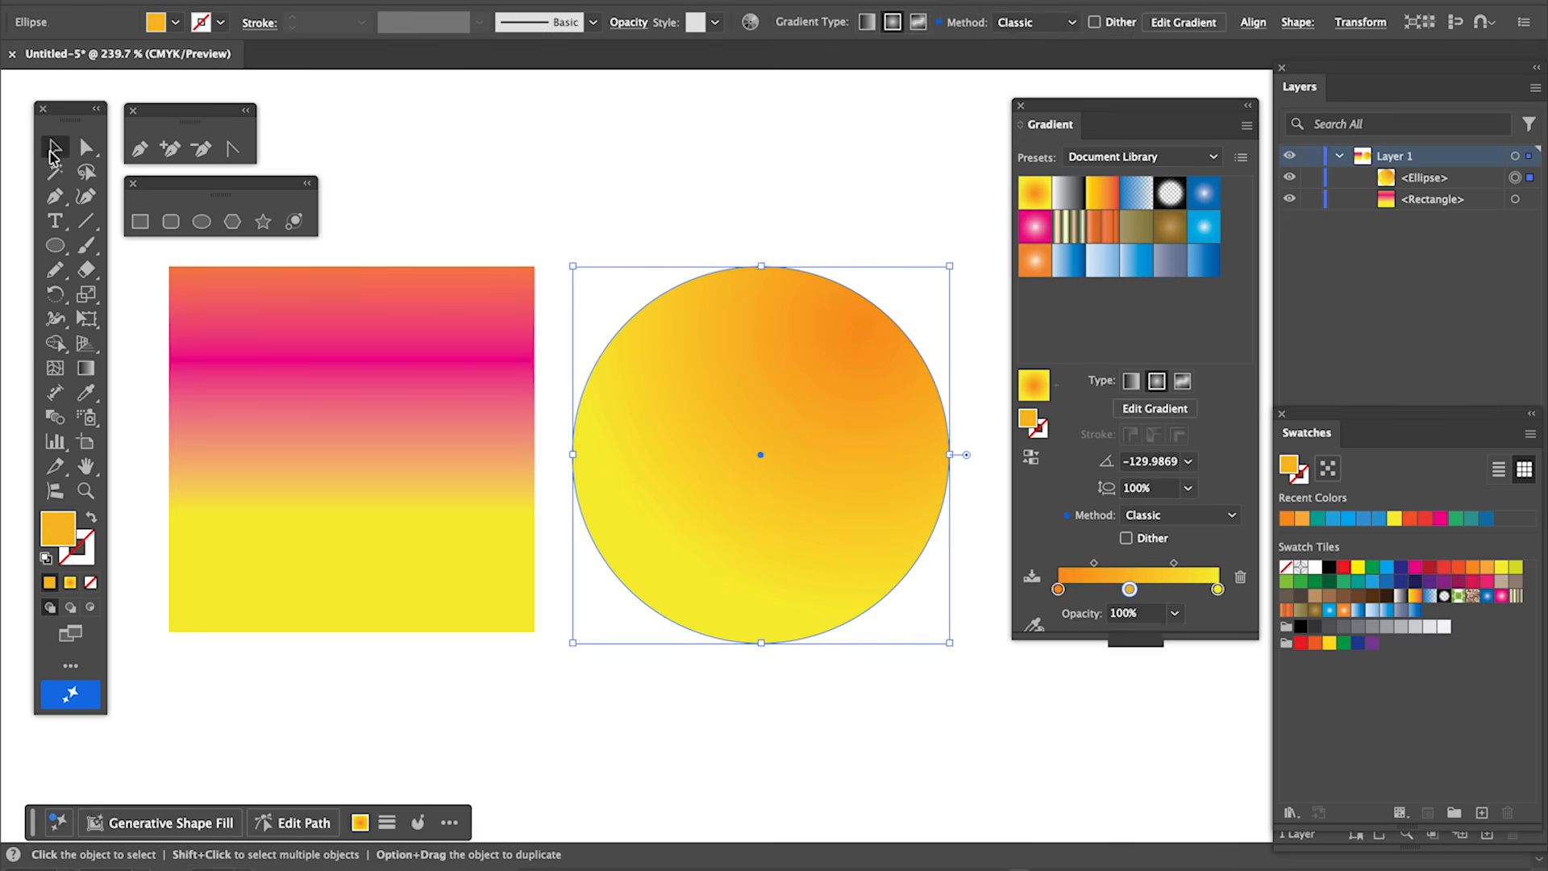
left_click(517, 160)
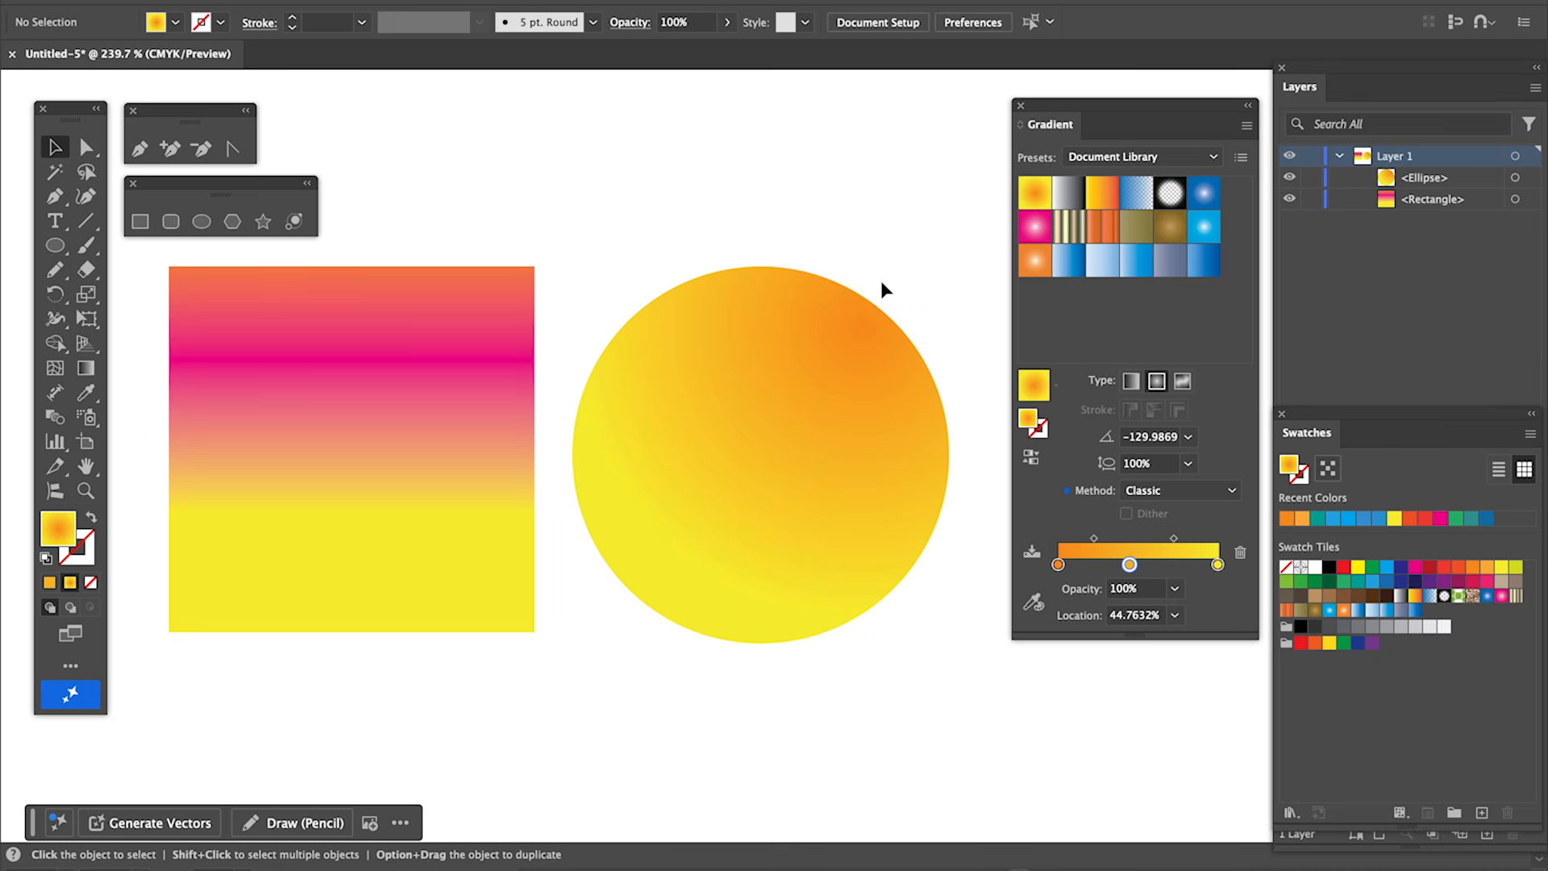
Give the selected circle a blue stroke color using the Color Picker.
left_click(843, 395)
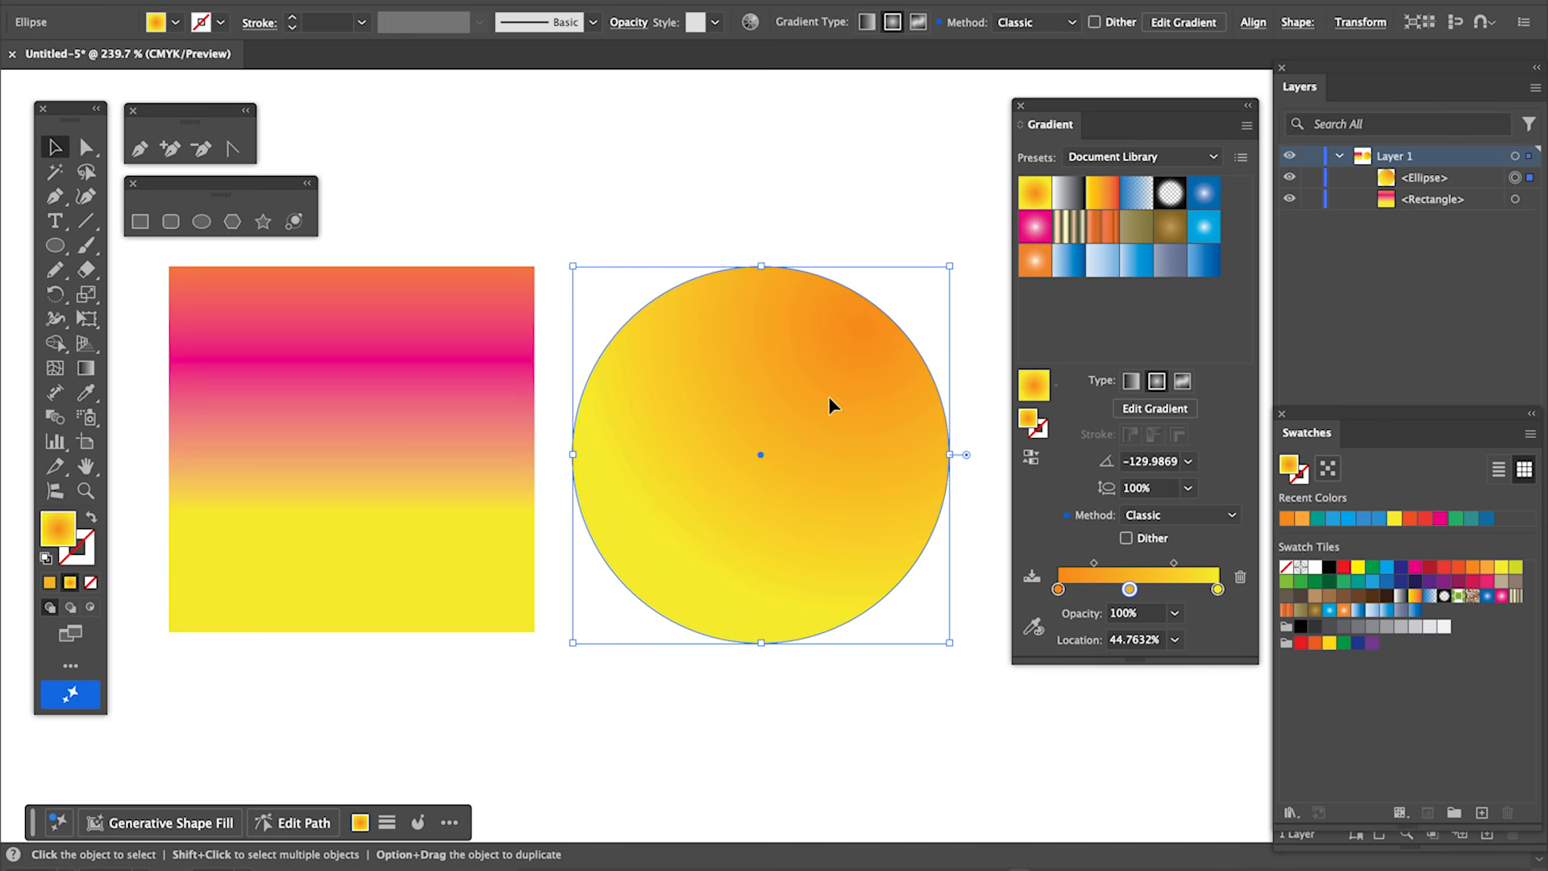
double_click(82, 560)
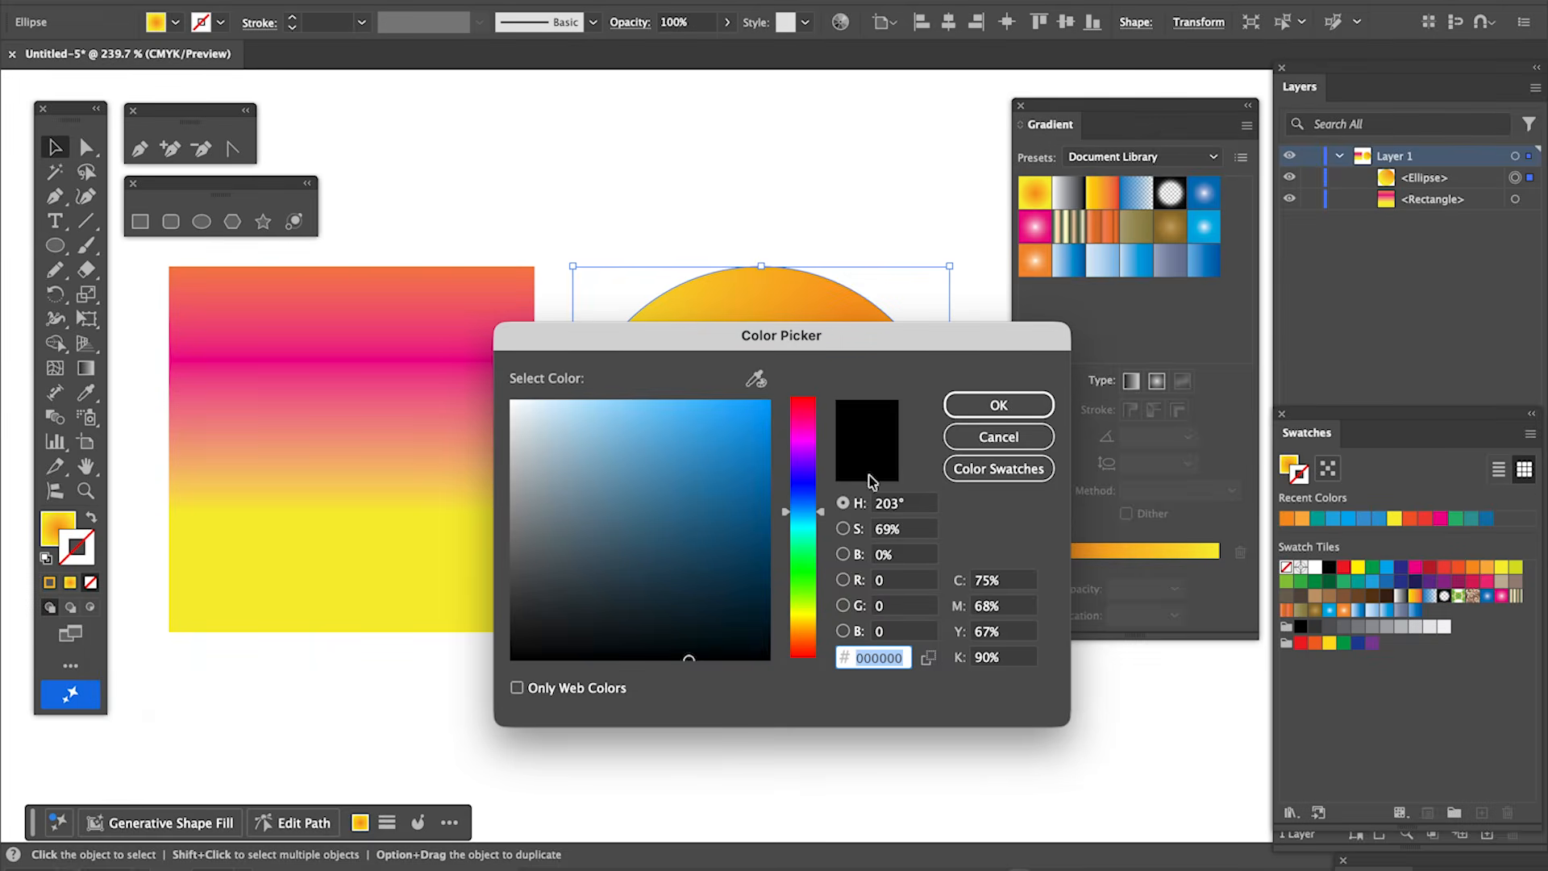
left_click(741, 430)
left_click(999, 404)
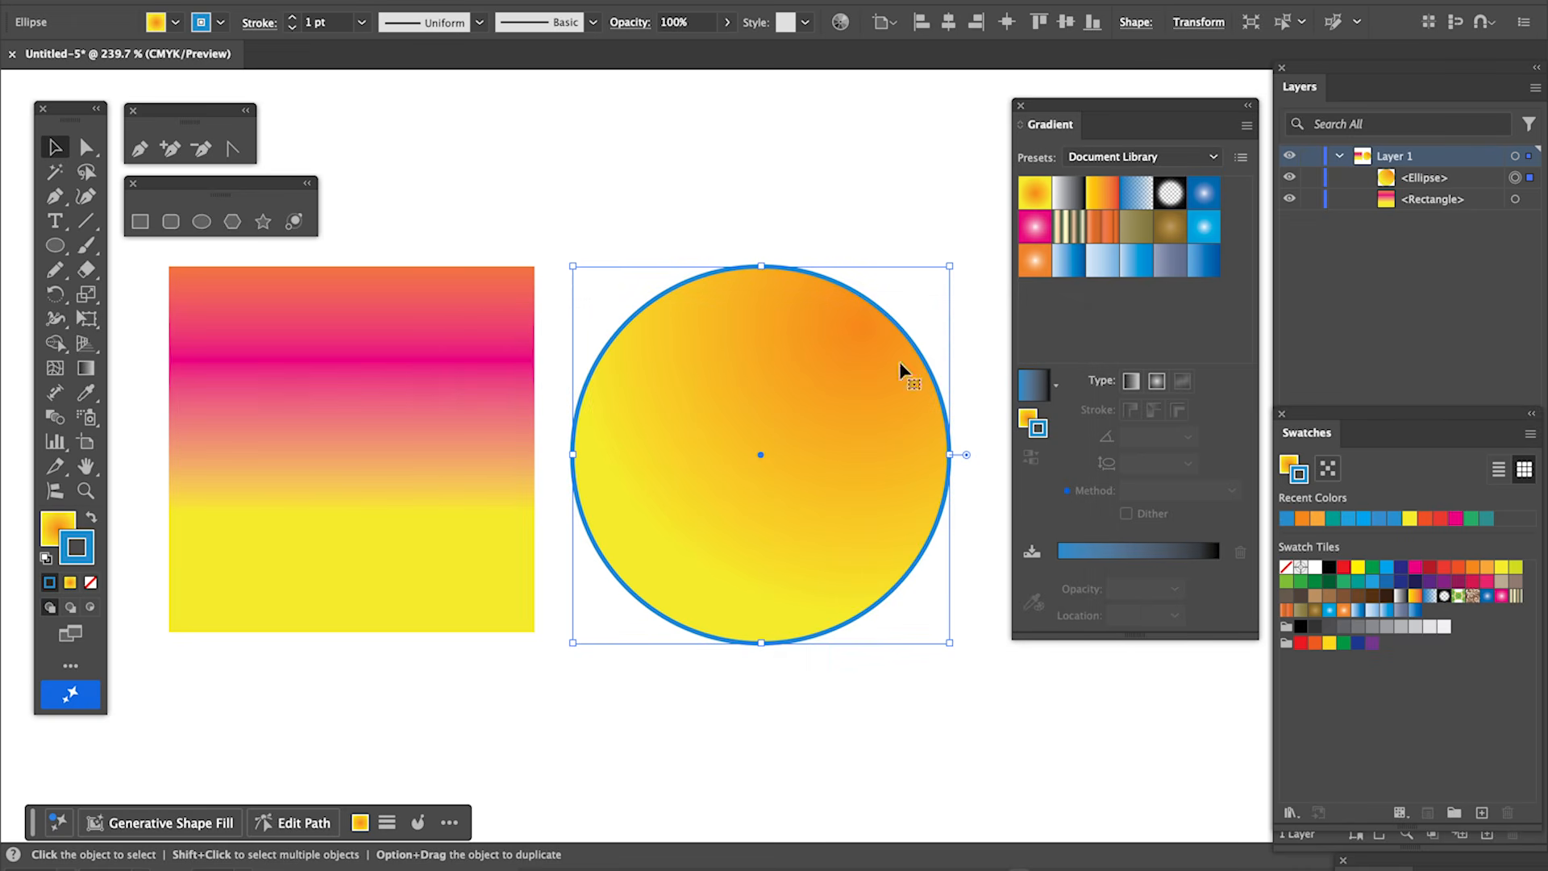
Move the circle slightly upward and make its fill the active color again.
left_click(730, 121)
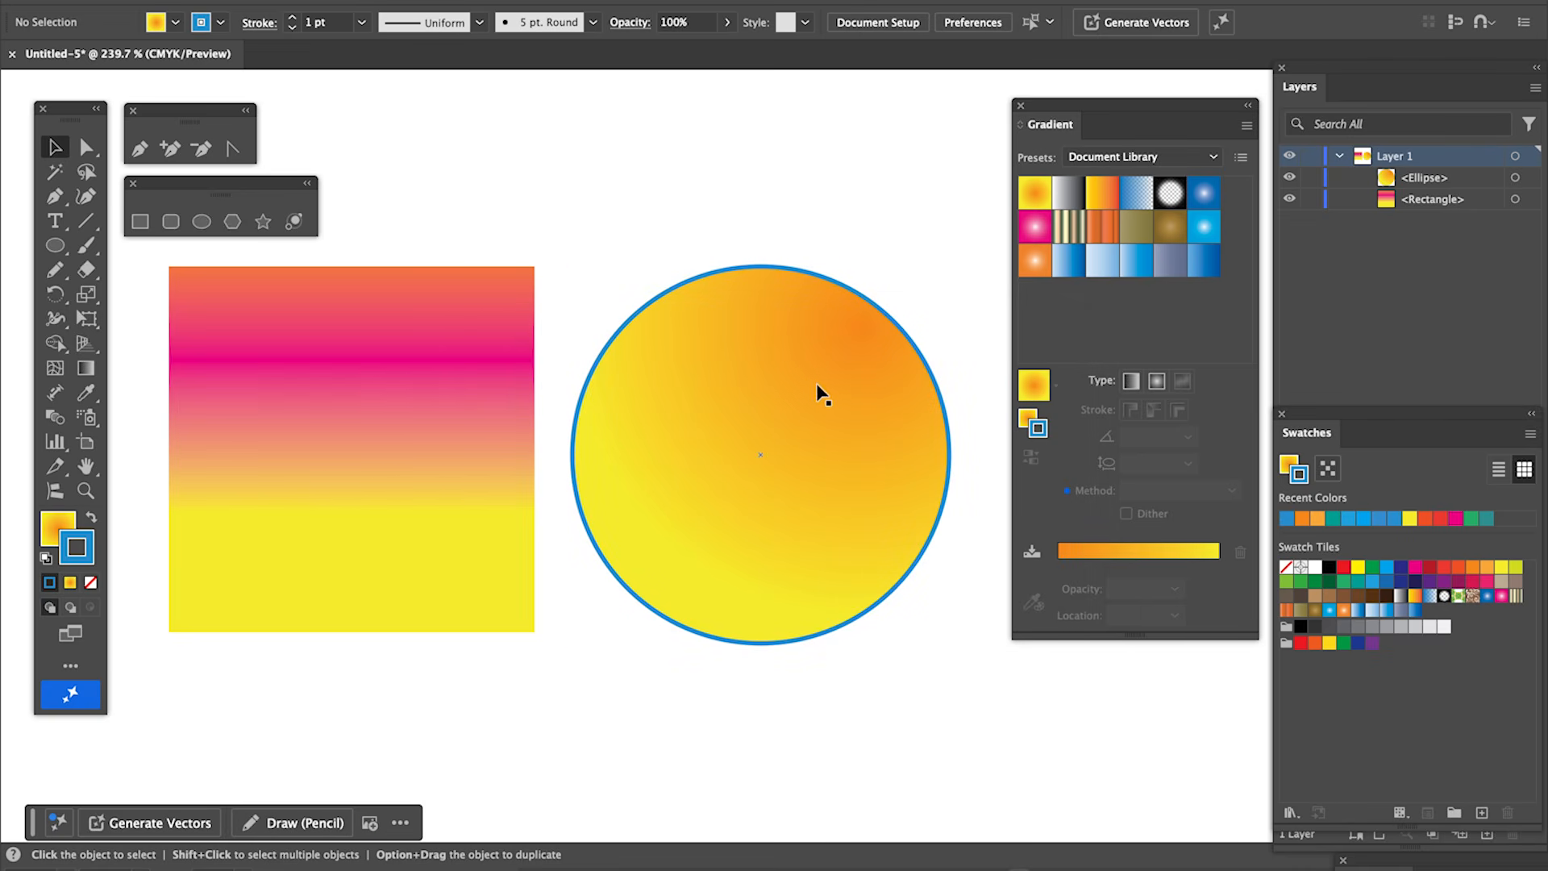
mouse_move(724, 534)
left_mouse_down()
mouse_move(837, 448)
mouse_move(722, 512)
left_mouse_up()
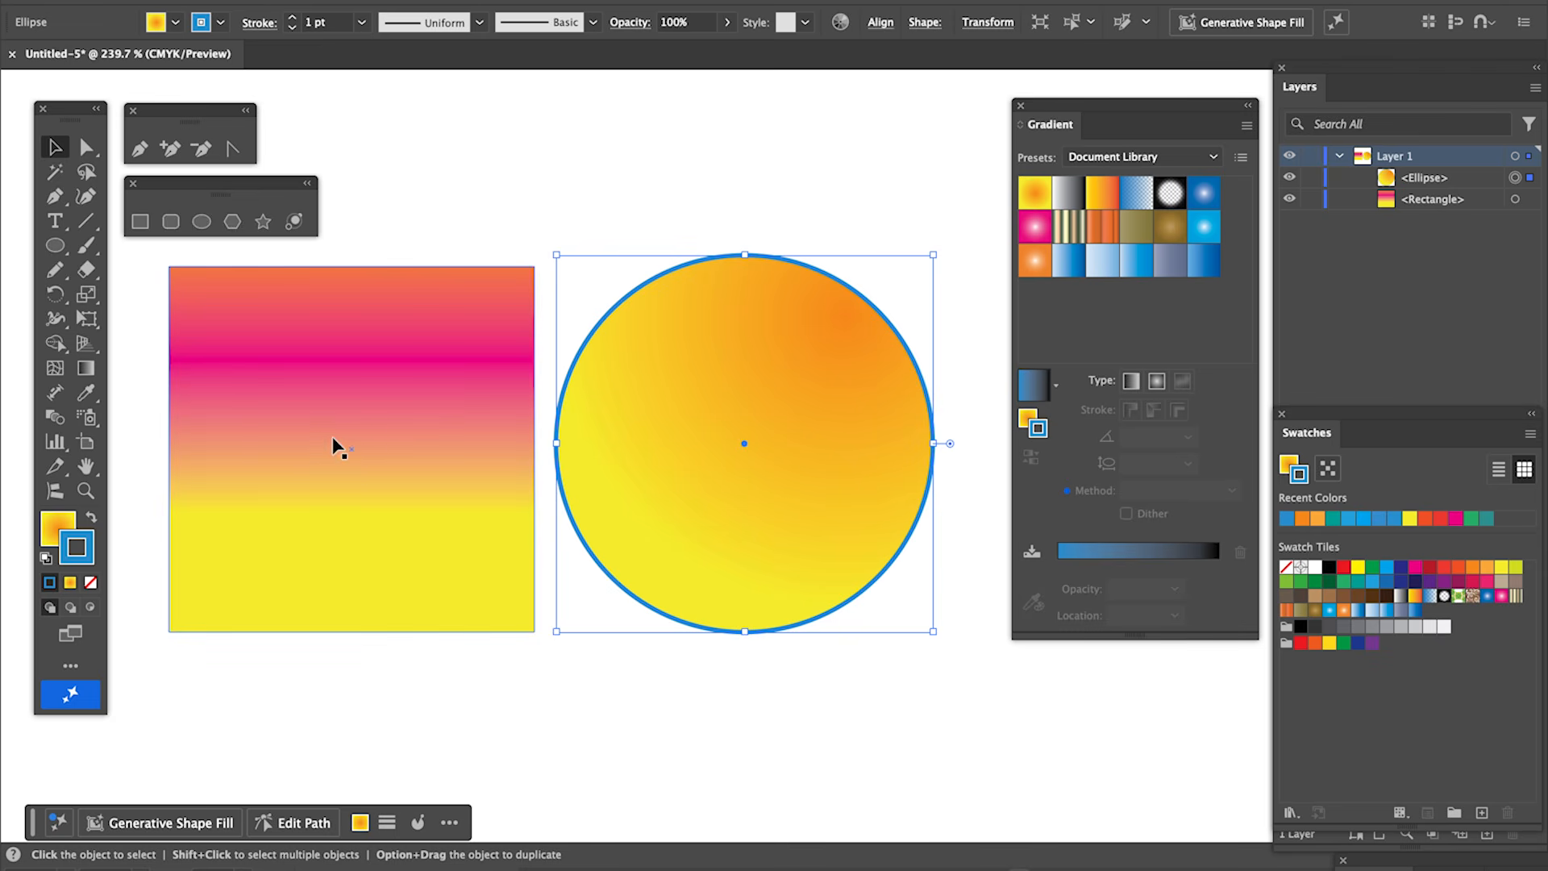
double_click(94, 544)
left_click(999, 435)
left_click(50, 536)
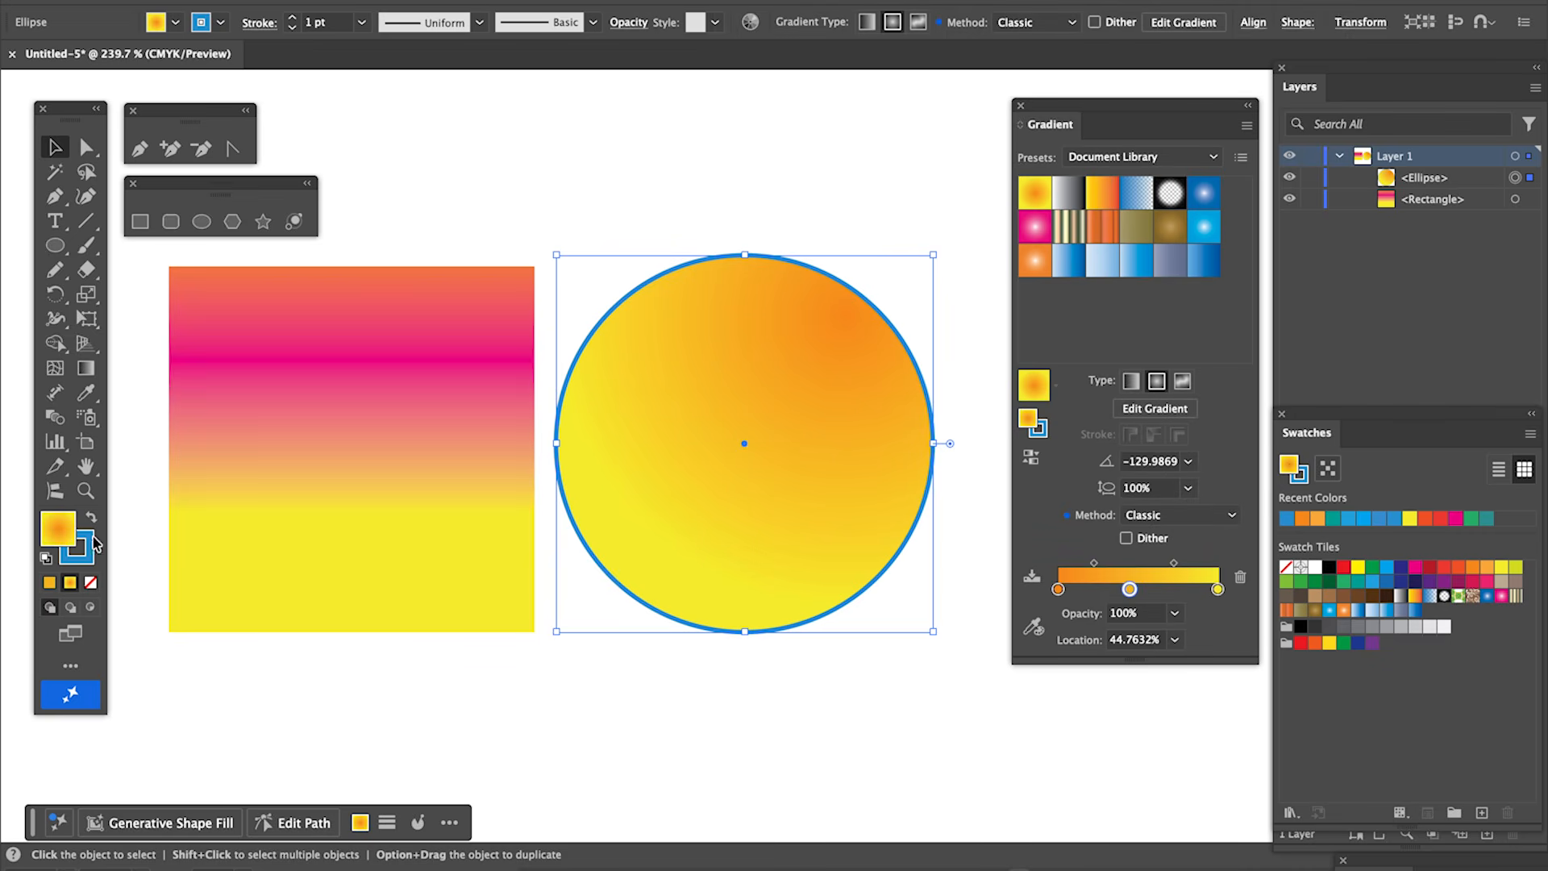